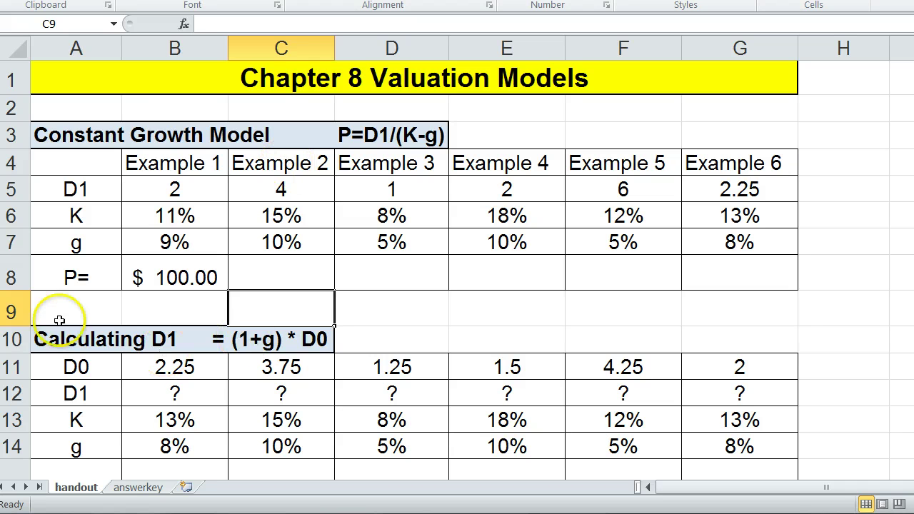
click(55, 188)
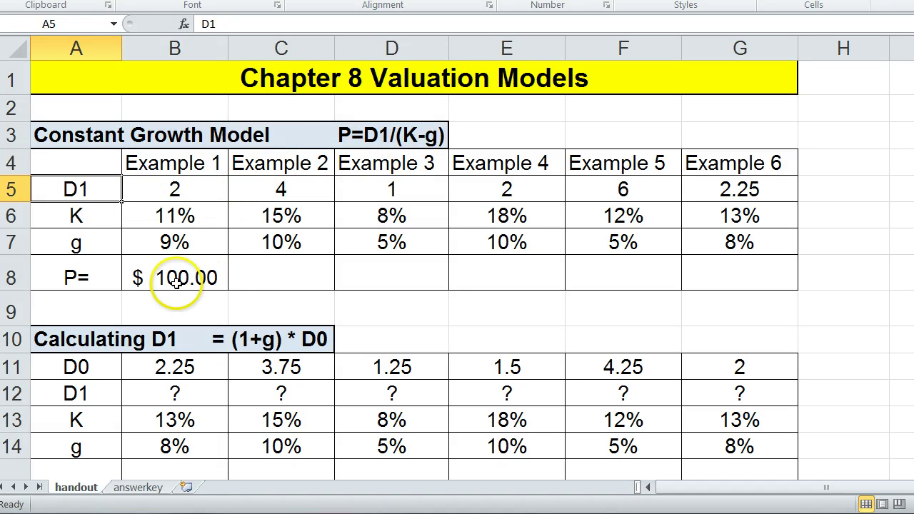
click(74, 217)
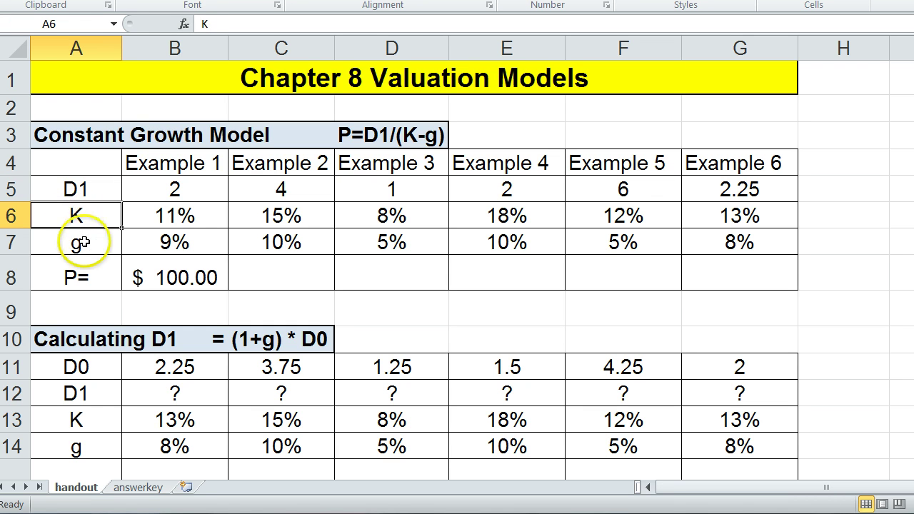
click(80, 243)
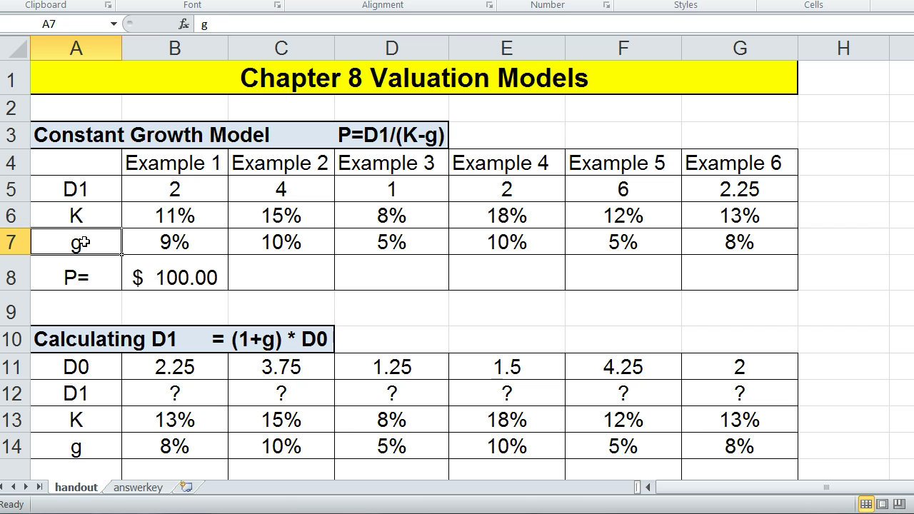
click(285, 269)
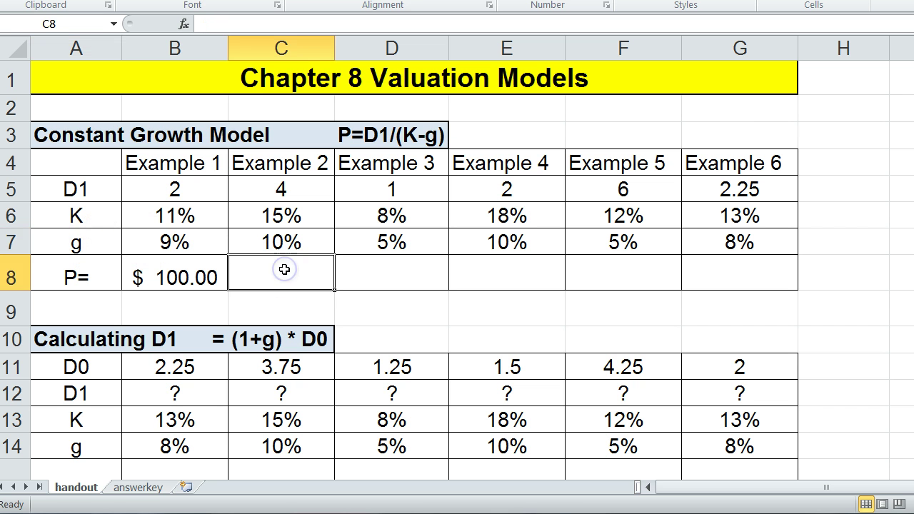
click(62, 277)
Calculate the Example 2 price in C8 with the constant growth formula +C5/(C6-C7)
click(282, 272)
text(+)
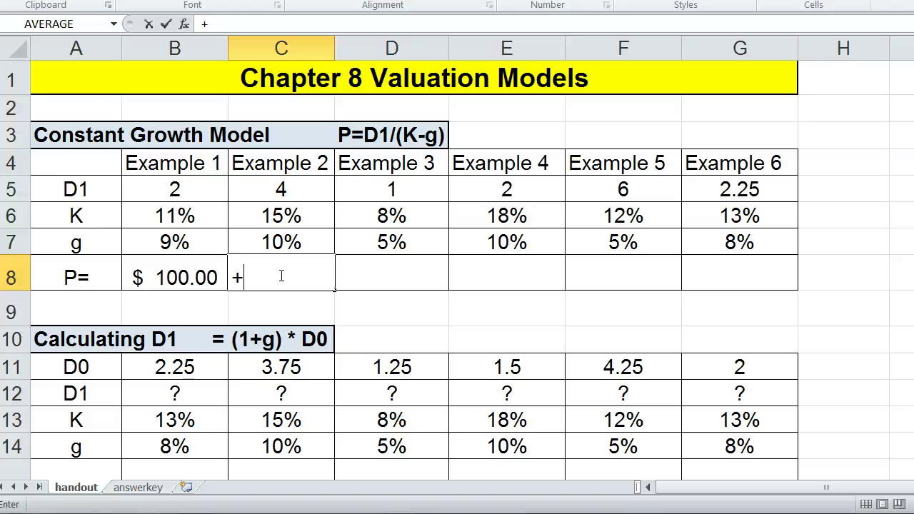
click(264, 196)
text(/)
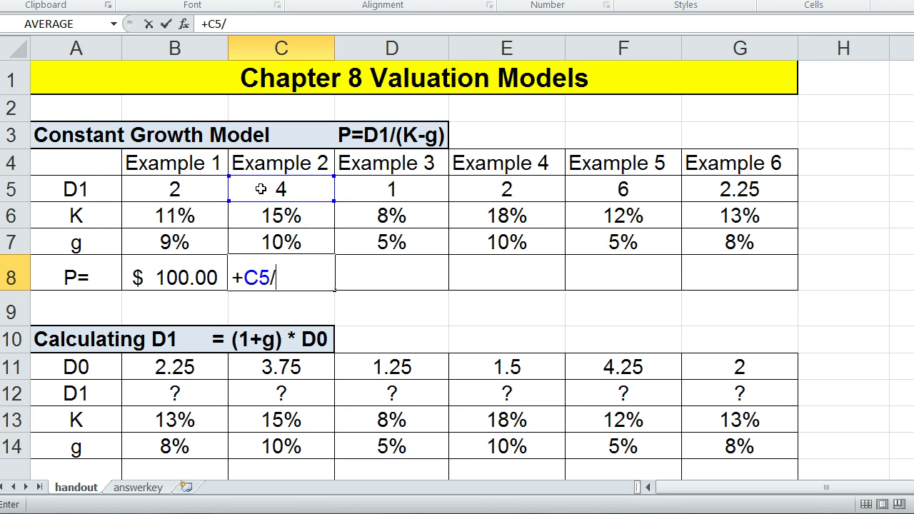
text(()
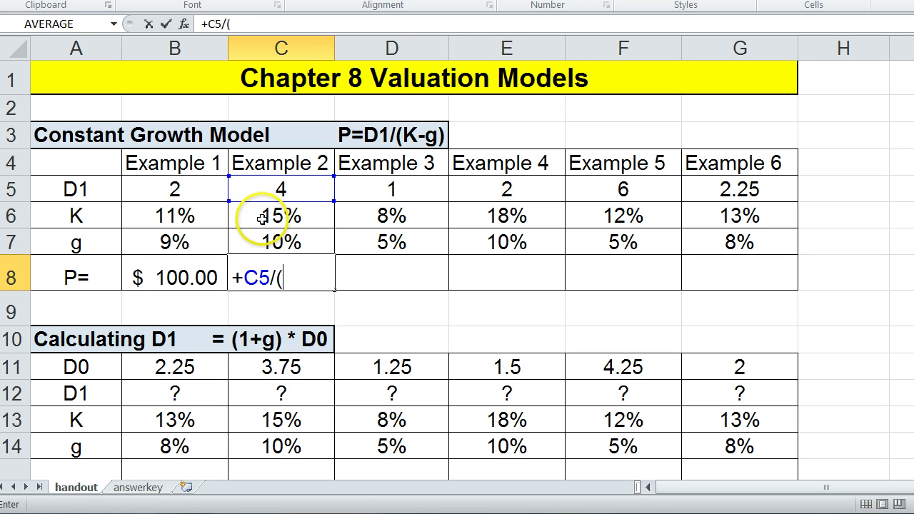
click(259, 217)
text(-)
click(265, 243)
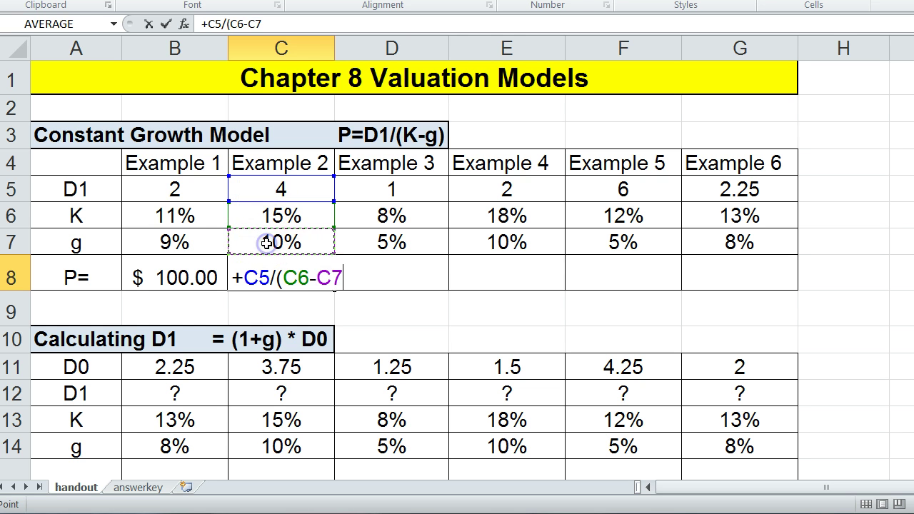
text())
key(Return)
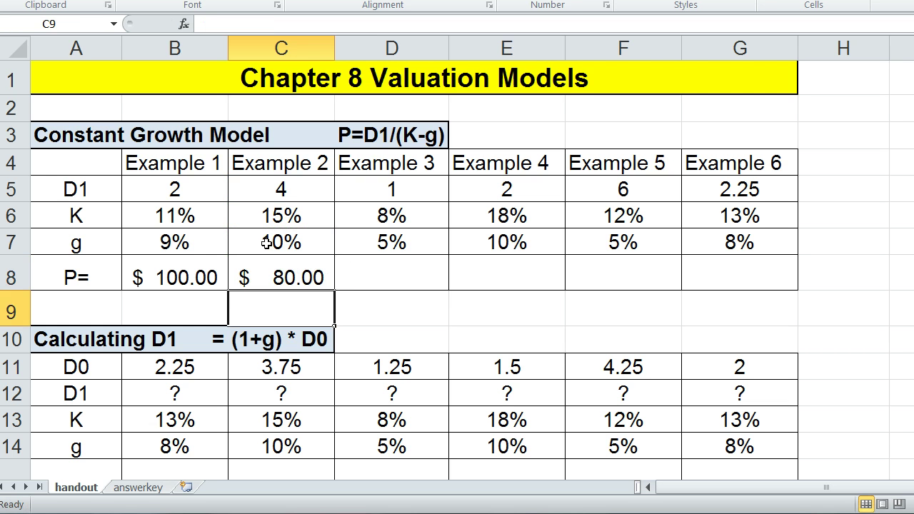
Copy the price formula from C8 across to G8 for Examples 3 to 6
click(273, 278)
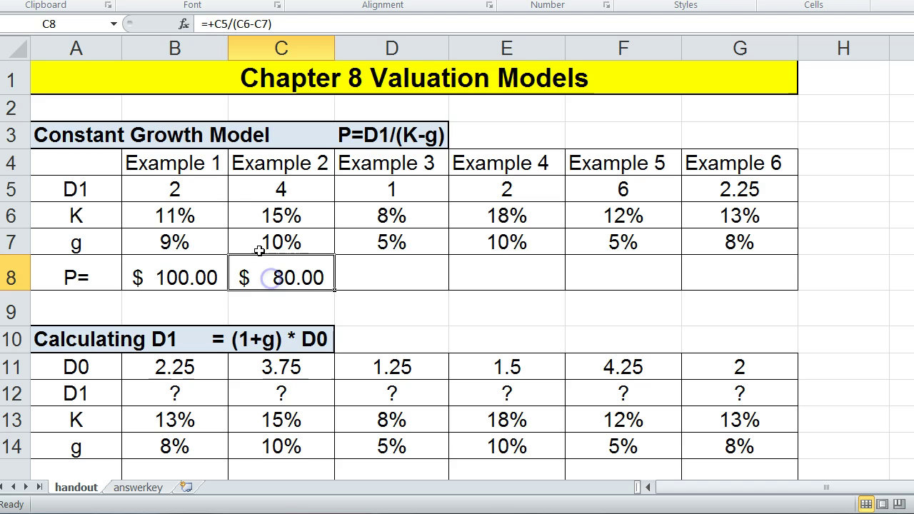
click(242, 215)
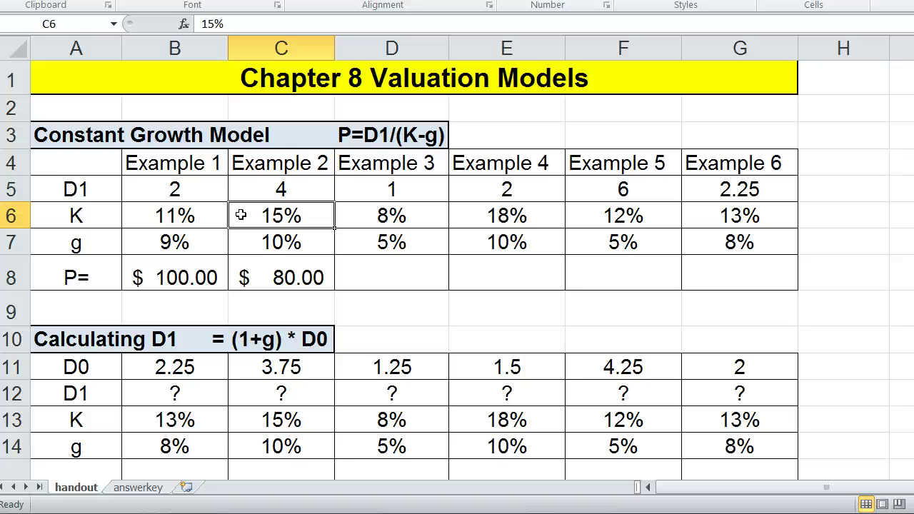
click(264, 244)
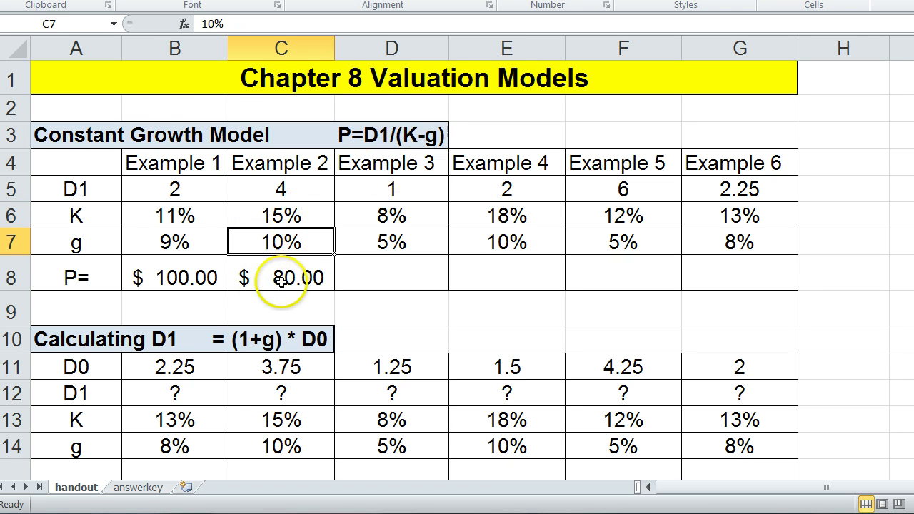
click(272, 279)
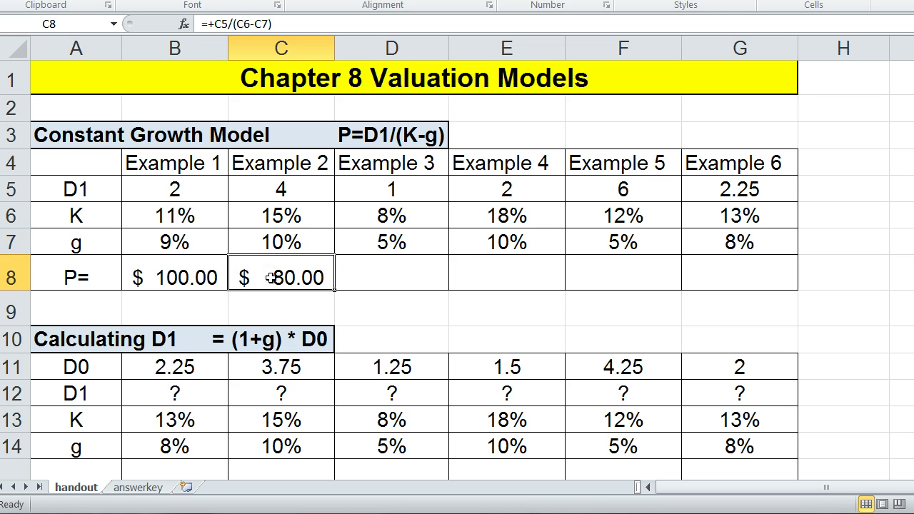
click(273, 278)
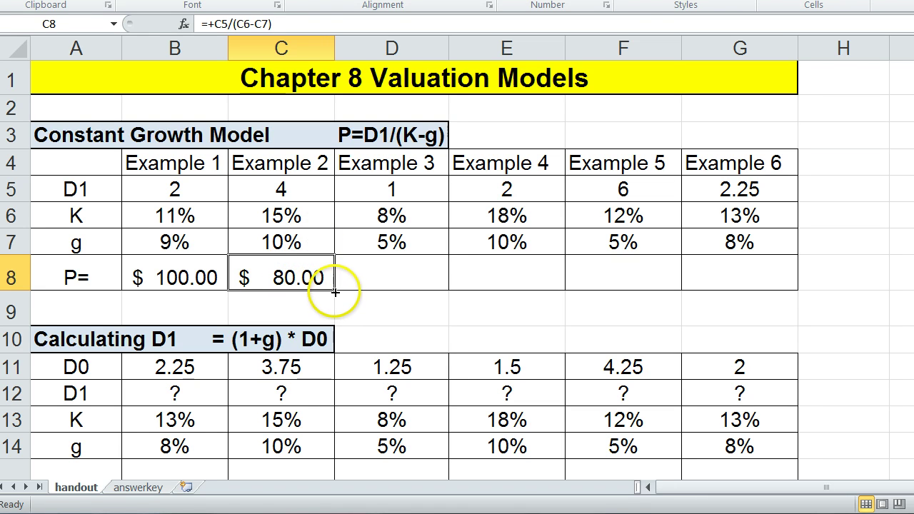
drag(334, 290, 764, 281)
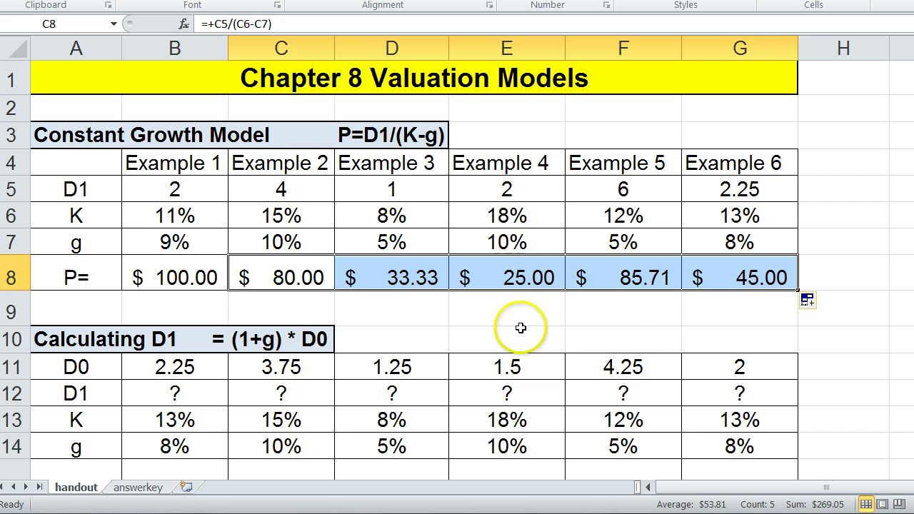
click(429, 307)
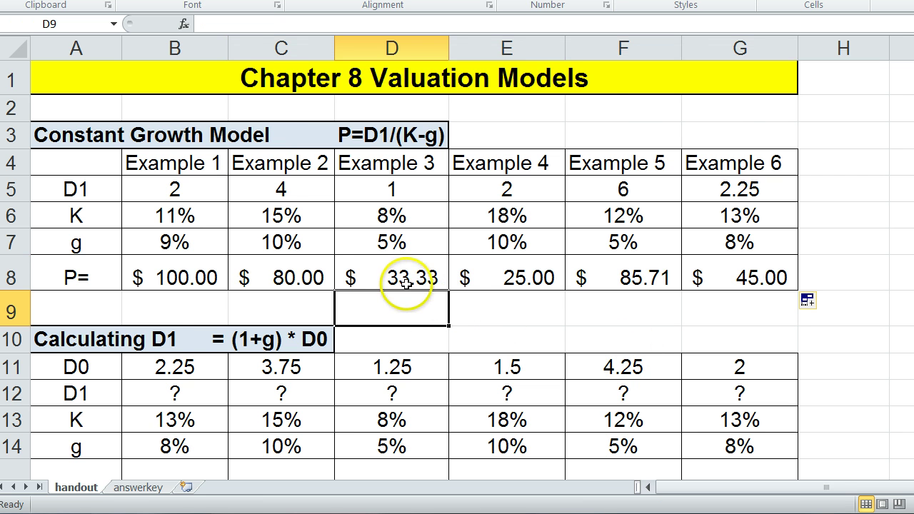
Examine the D0, D1 and g cells for the first example in the Calculating D1 section
scroll(392, 260, down, 1)
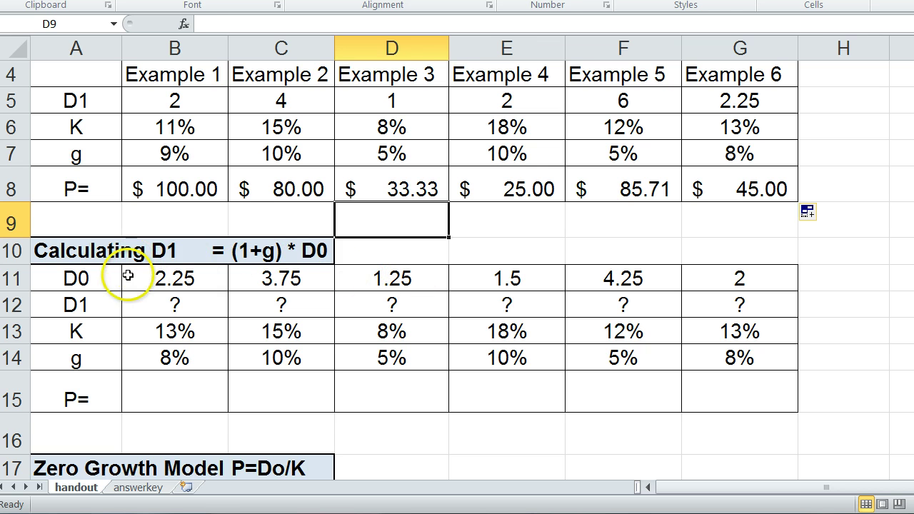
click(78, 279)
click(165, 312)
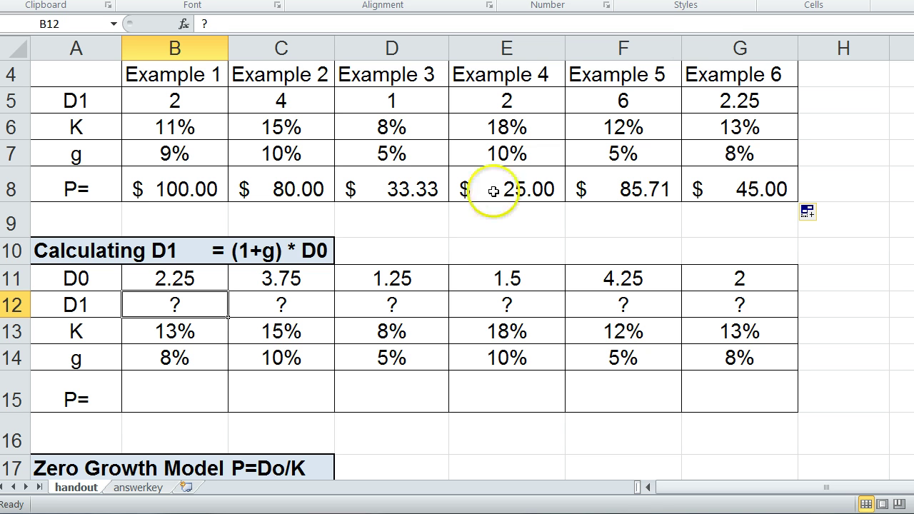
click(177, 360)
click(169, 302)
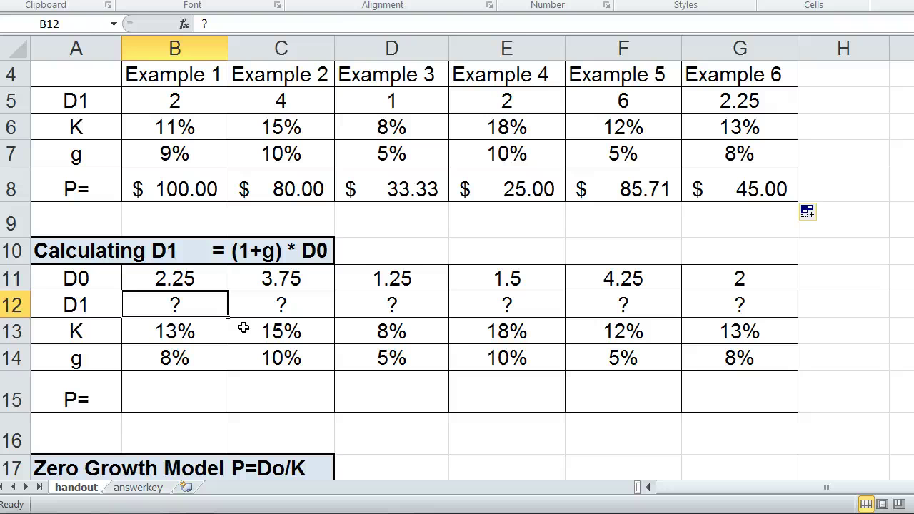
click(175, 277)
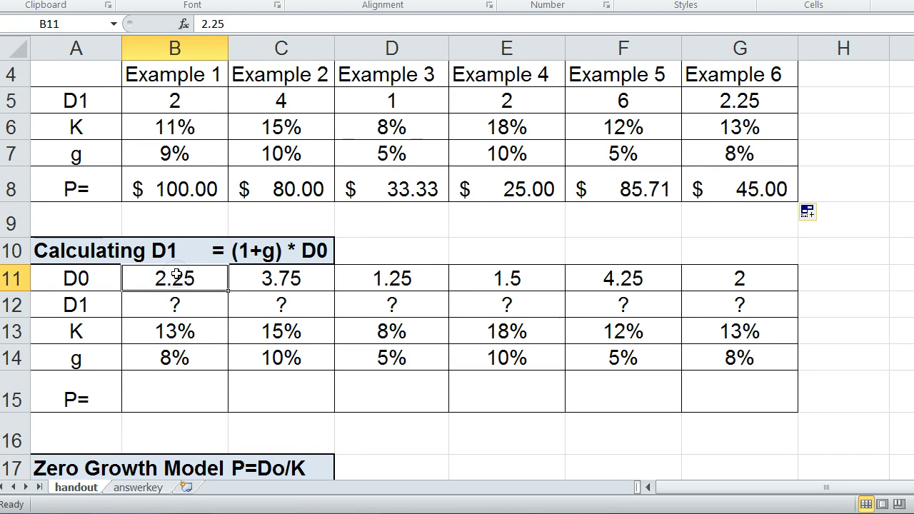
click(163, 355)
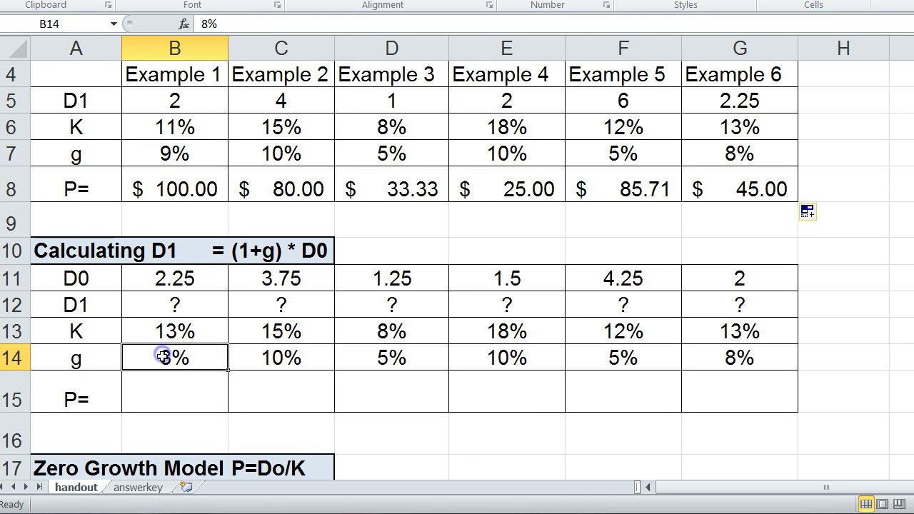
Replace the question mark in B12 with the D1 formula +(1+B14)*B11
click(163, 302)
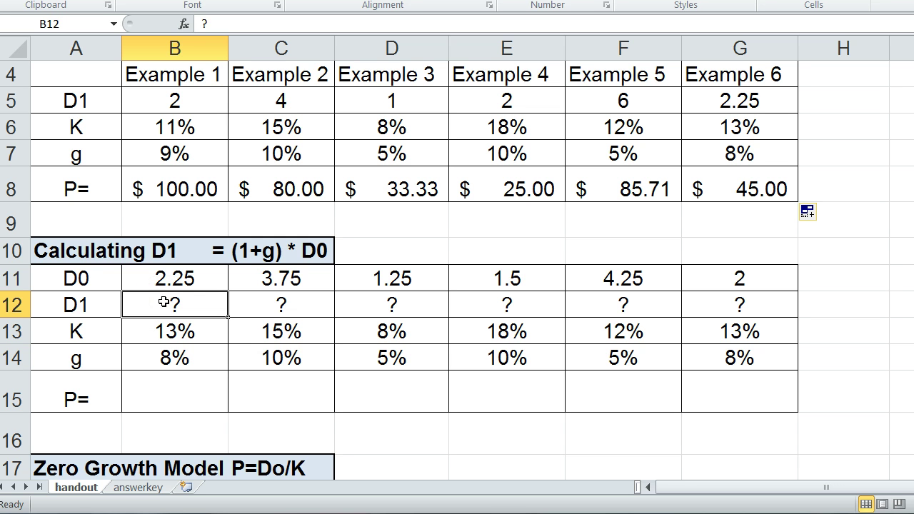
text(+)
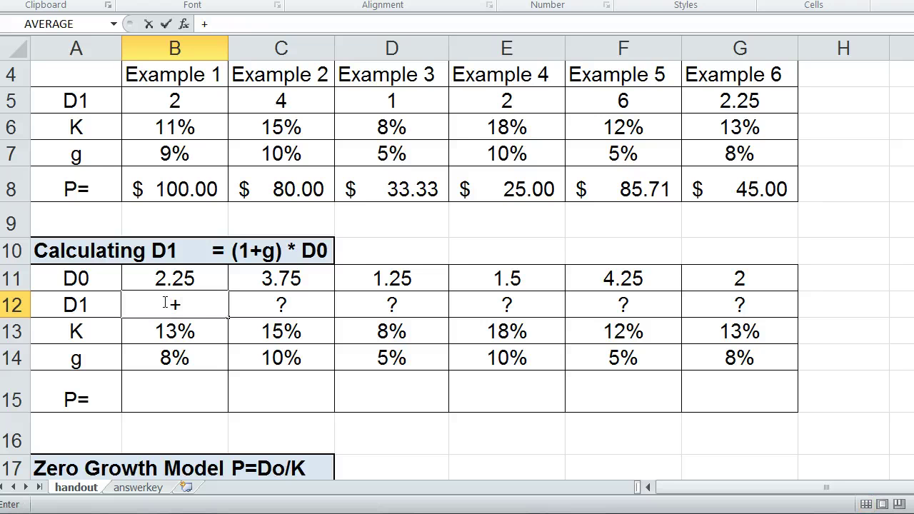
text((1+)
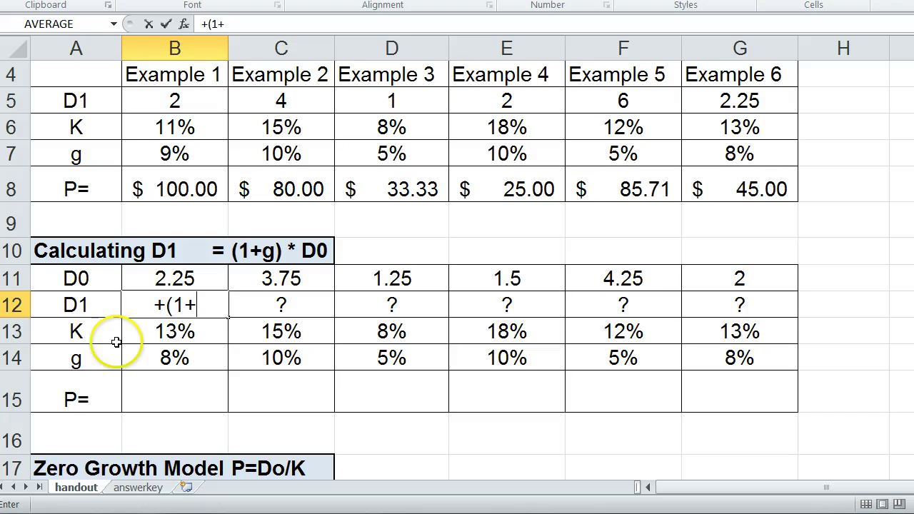
click(159, 357)
text())
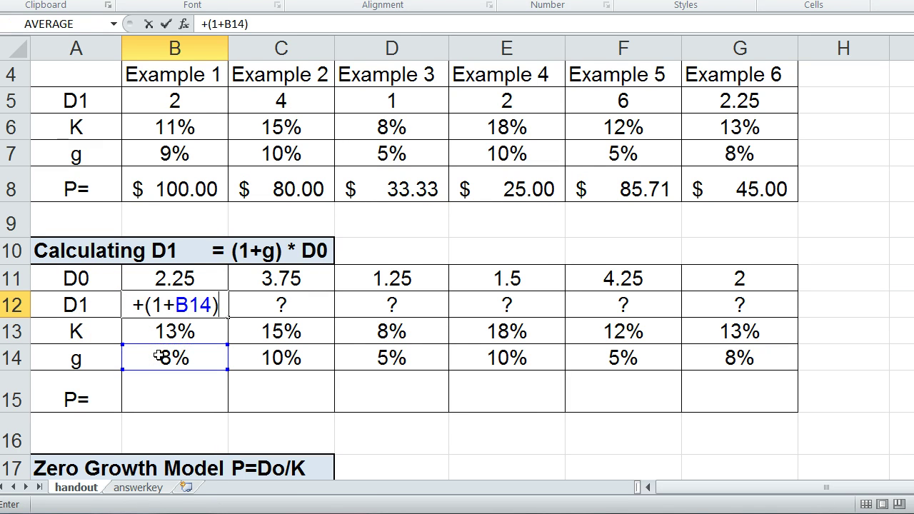
text(*)
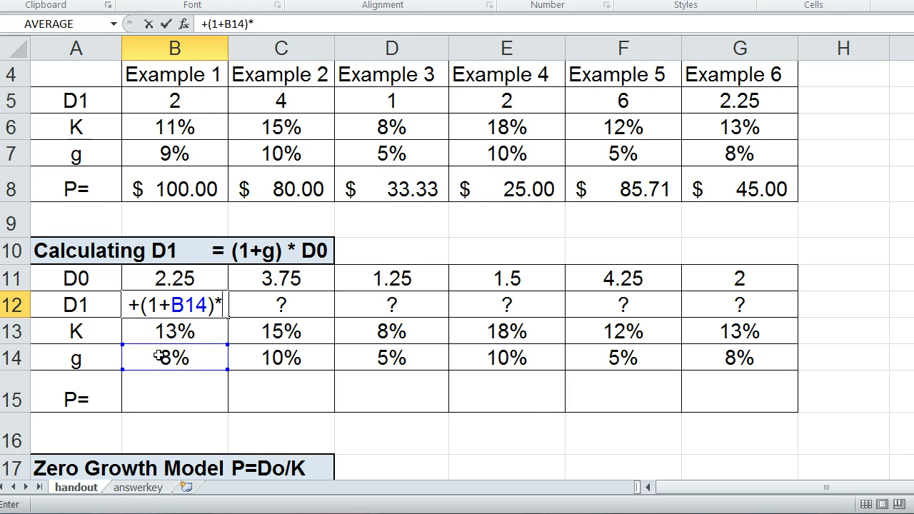
click(159, 280)
key(Return)
Check B12 against its D0 and g inputs and copy its D1 formula across through G12
click(155, 312)
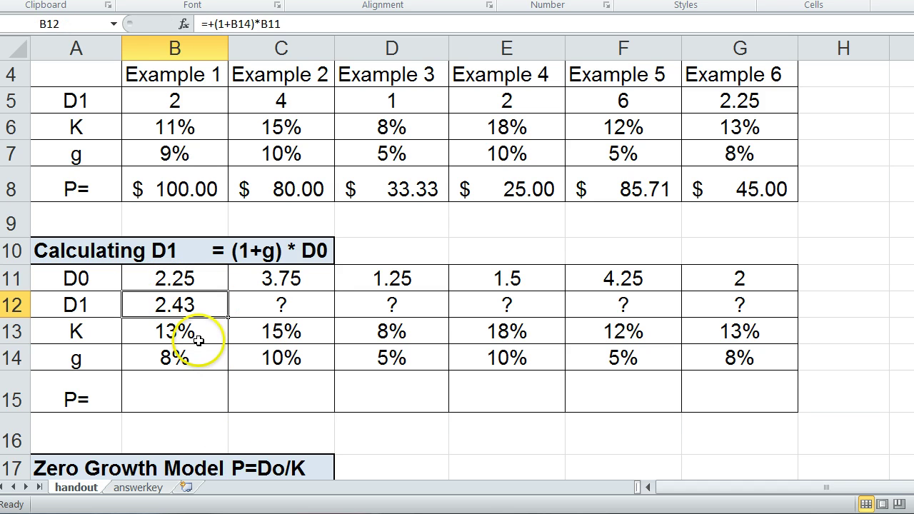
click(184, 285)
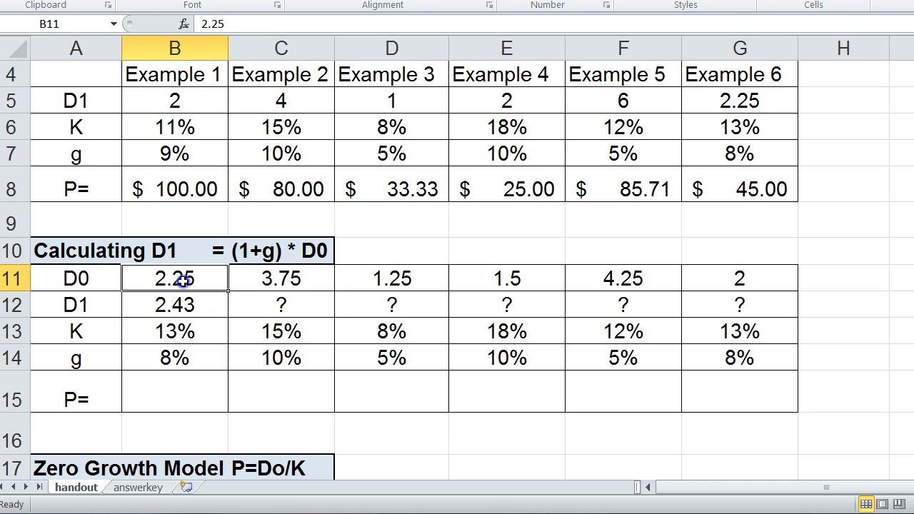
click(180, 364)
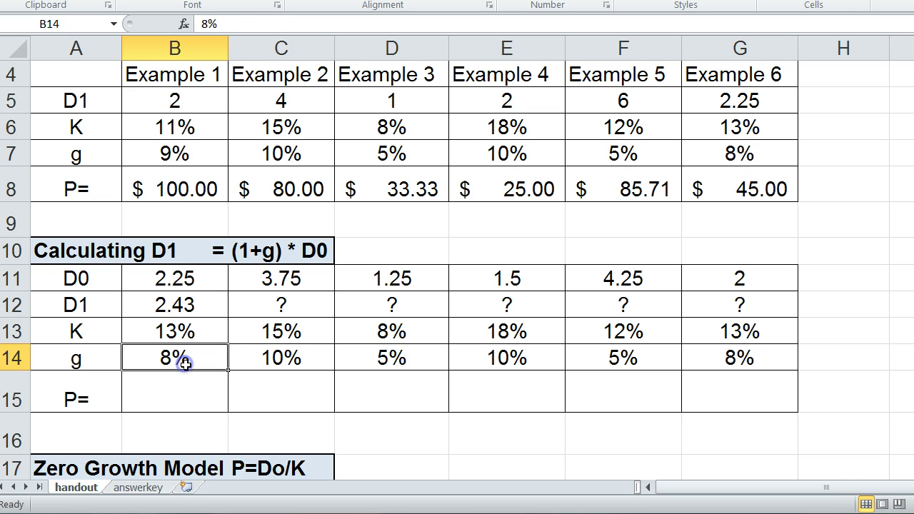
click(185, 306)
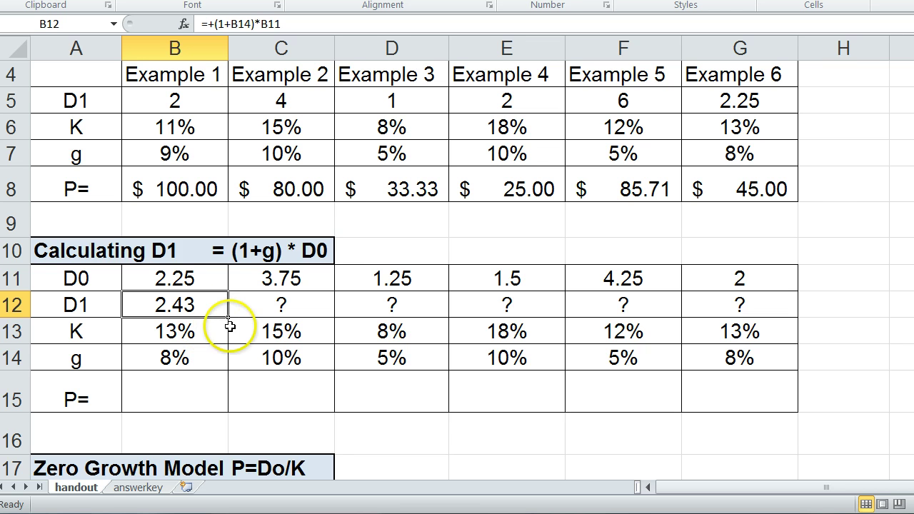
click(64, 283)
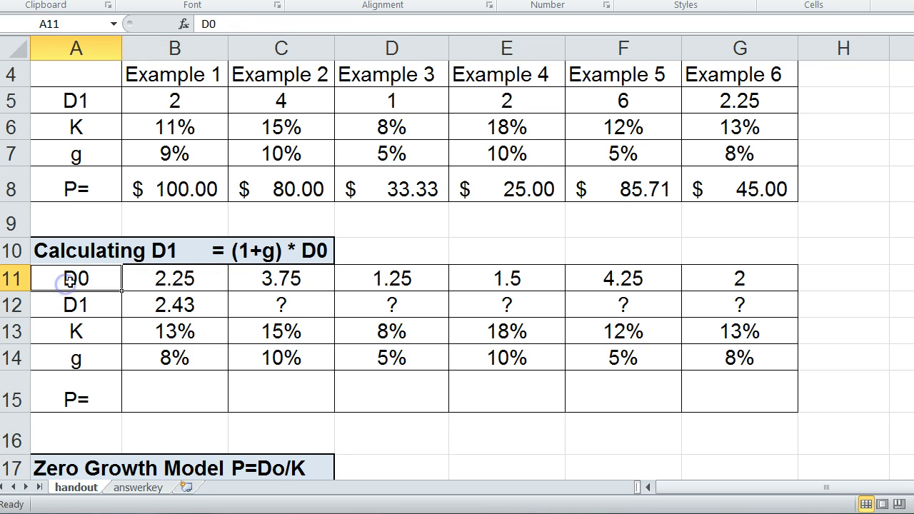
click(164, 306)
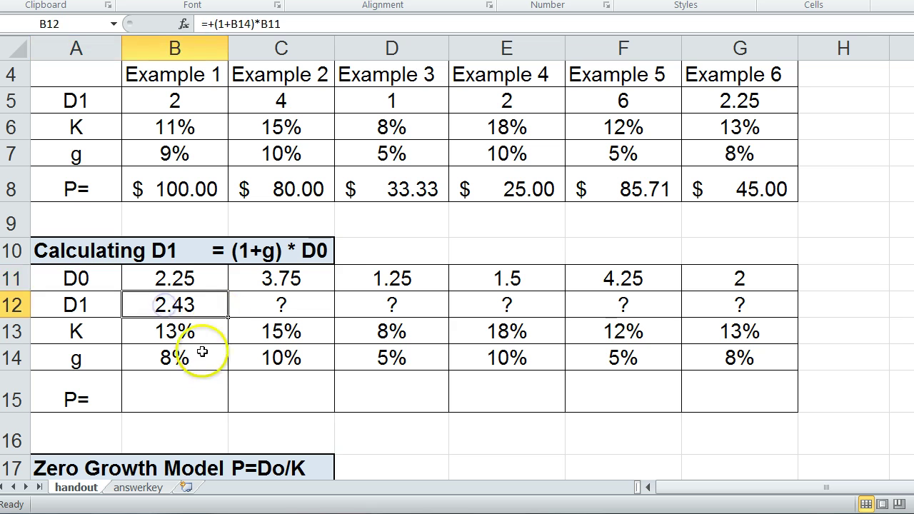
drag(229, 317, 757, 307)
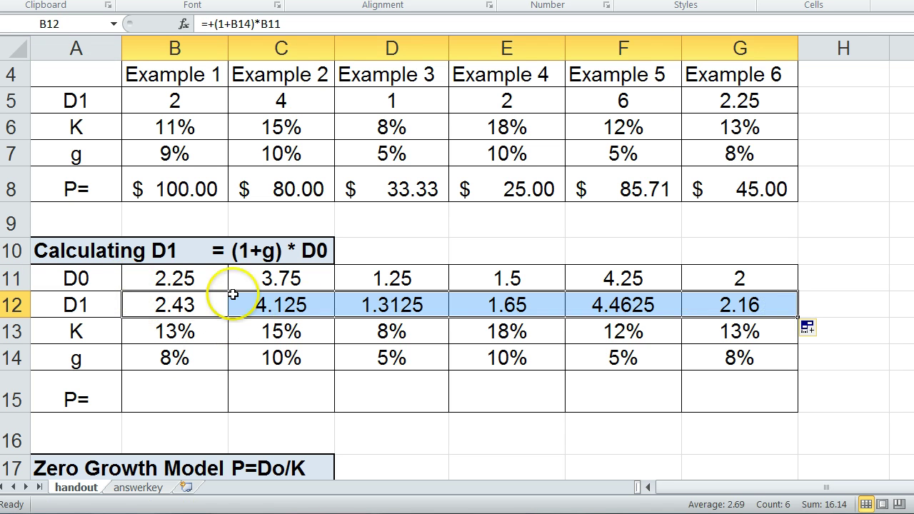
click(260, 305)
click(392, 305)
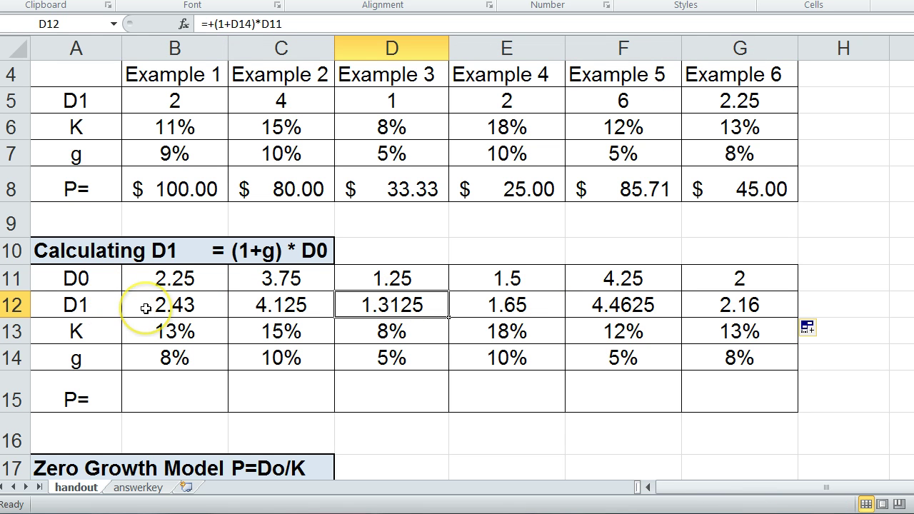
click(169, 305)
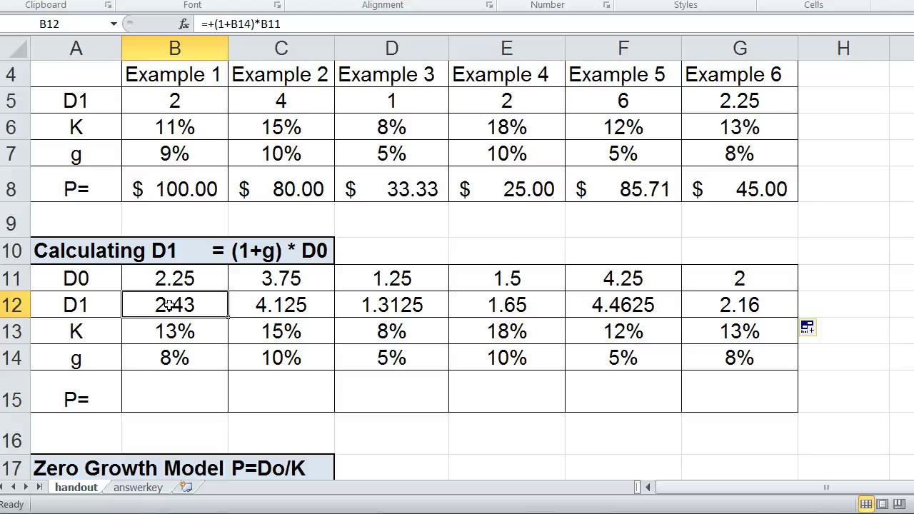
Enter the constant growth price formula +B12/(B13-B14) in B15 for the first example in the Calculating D1 section
click(154, 382)
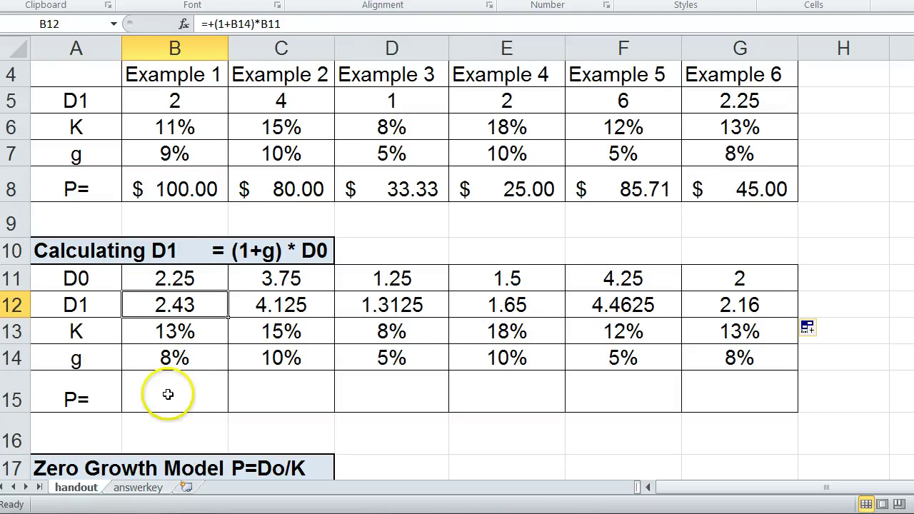
click(165, 394)
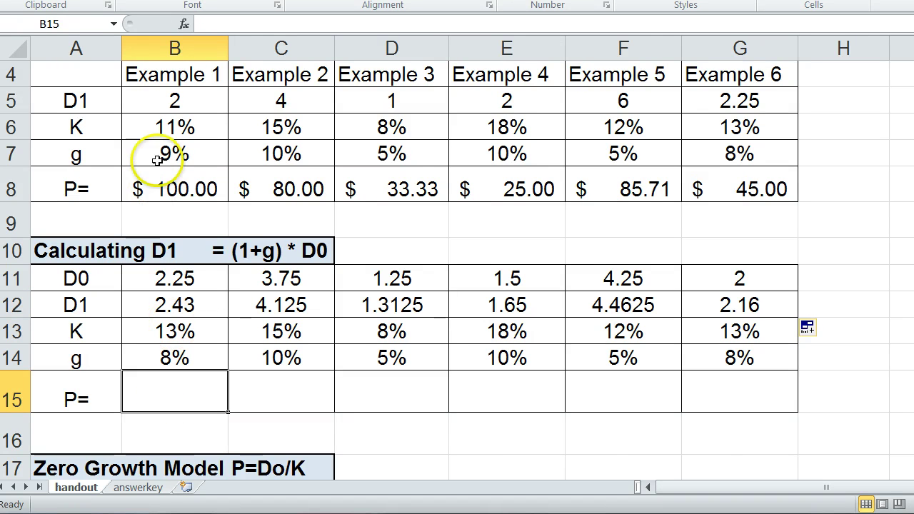
scroll(147, 153, up, 1)
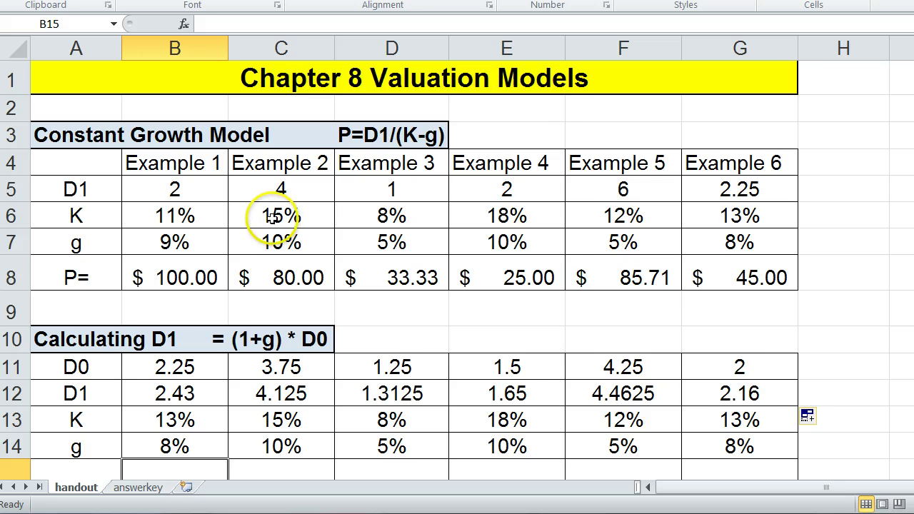
text(+)
click(163, 358)
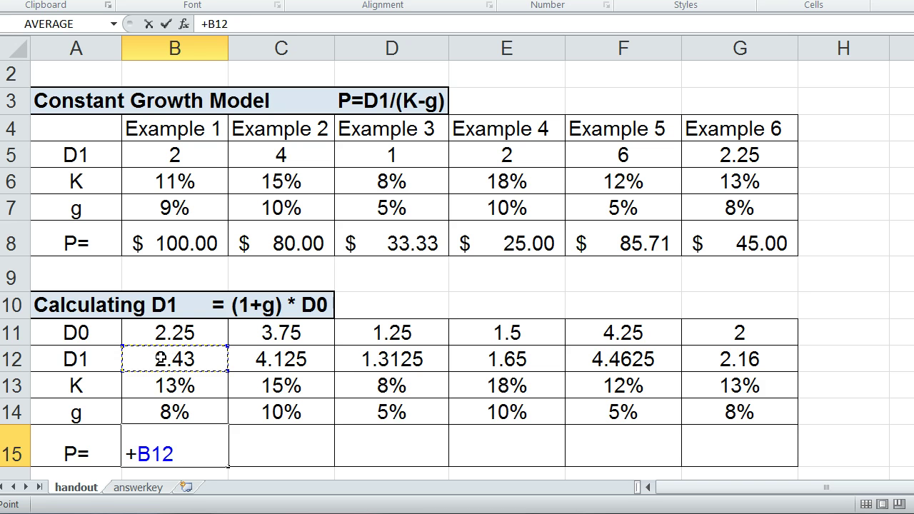
text(/()
click(155, 385)
text(-)
click(155, 411)
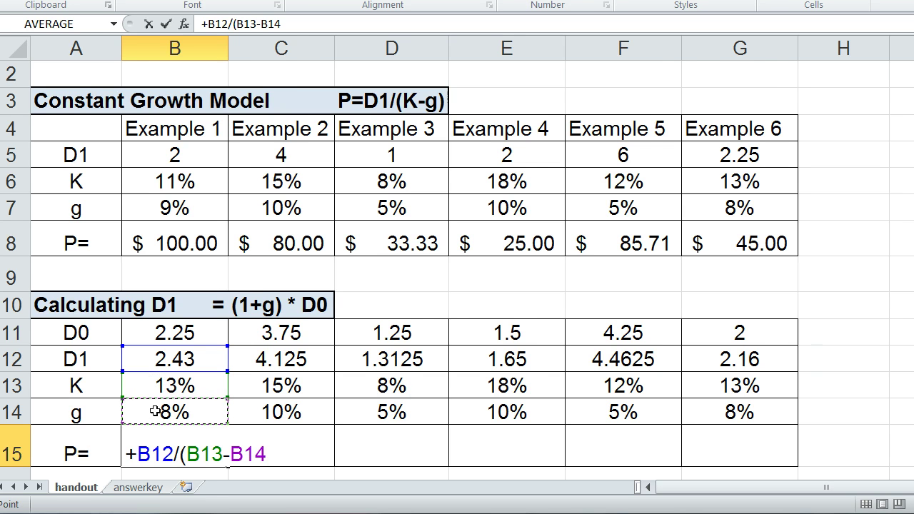
key(Return)
Format the price in B15 as currency and copy its formula across through G15
click(175, 390)
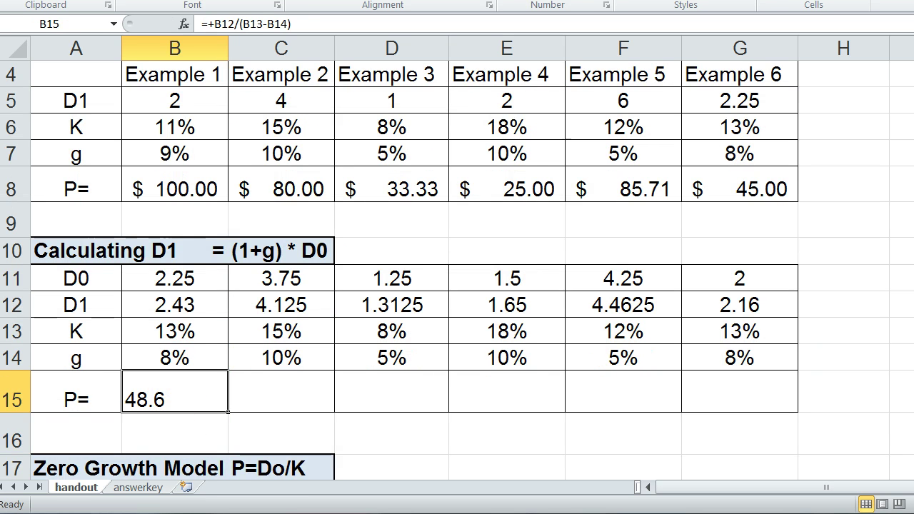
key(ctrl+shift+4)
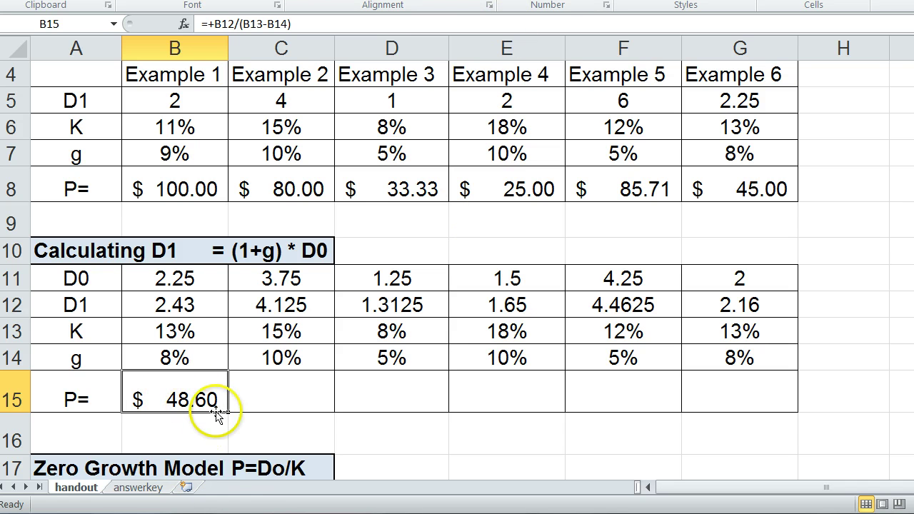
drag(228, 411, 748, 416)
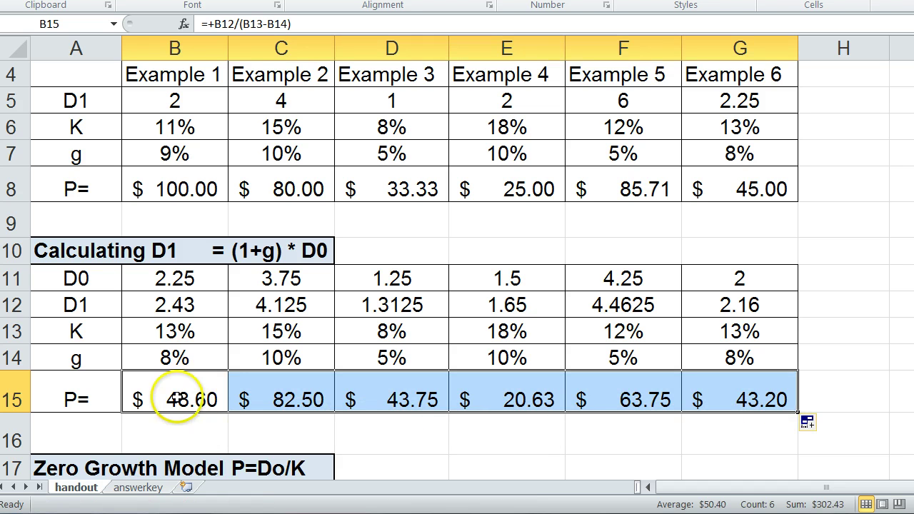
click(171, 394)
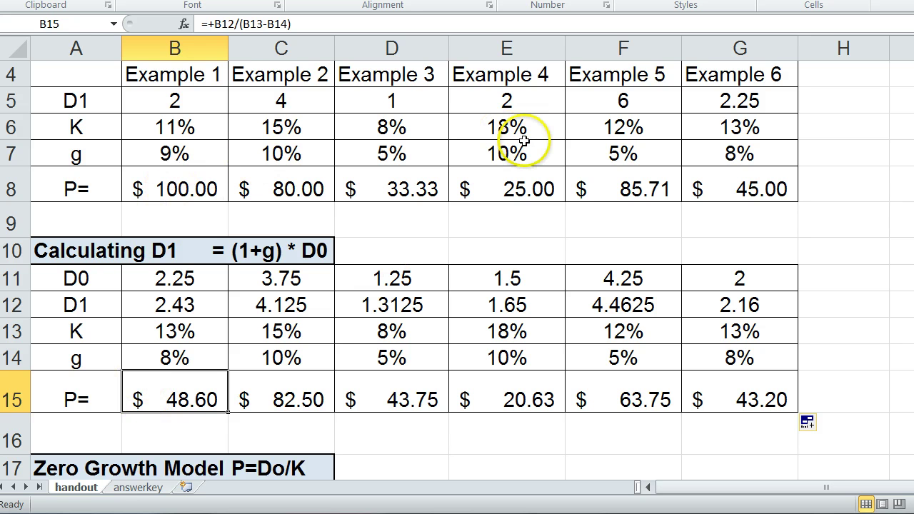
Compare the constant growth and Calculating D1 results with the answerkey sheet and return to the handout sheet
click(137, 487)
scroll(221, 304, up, 7)
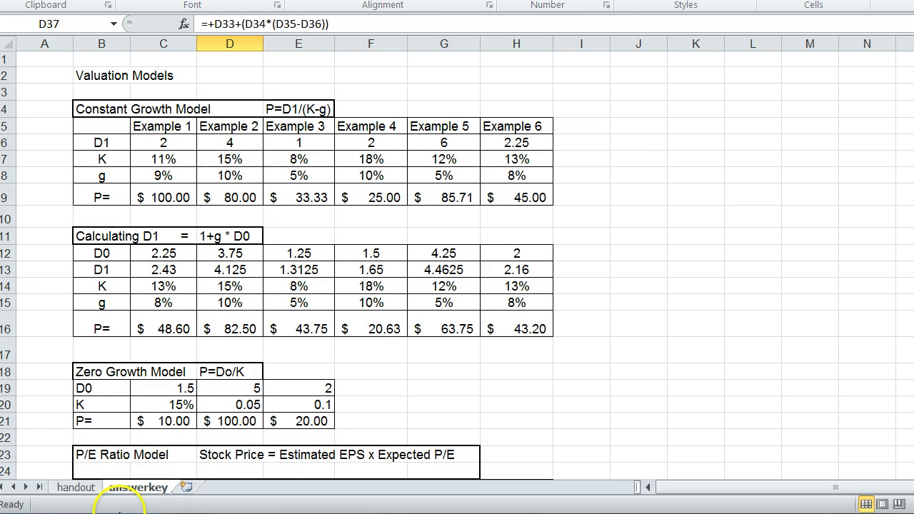
click(64, 488)
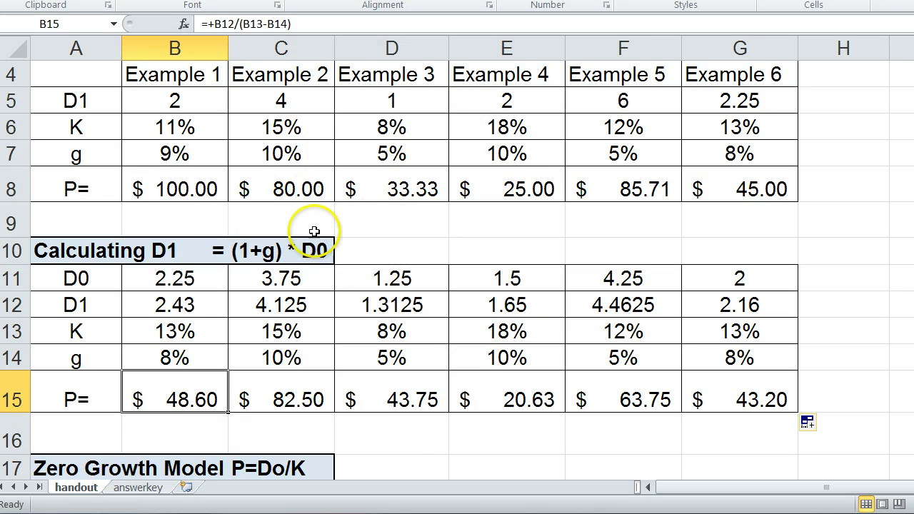
Enter the price formula +B18/B19 in B20 for the first Zero Growth Model example
scroll(300, 220, down, 1)
scroll(303, 215, down, 3)
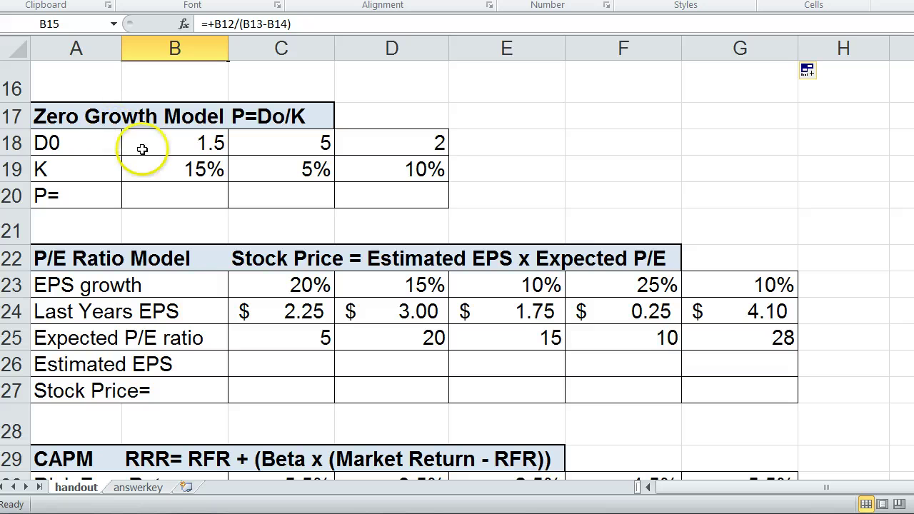
click(166, 192)
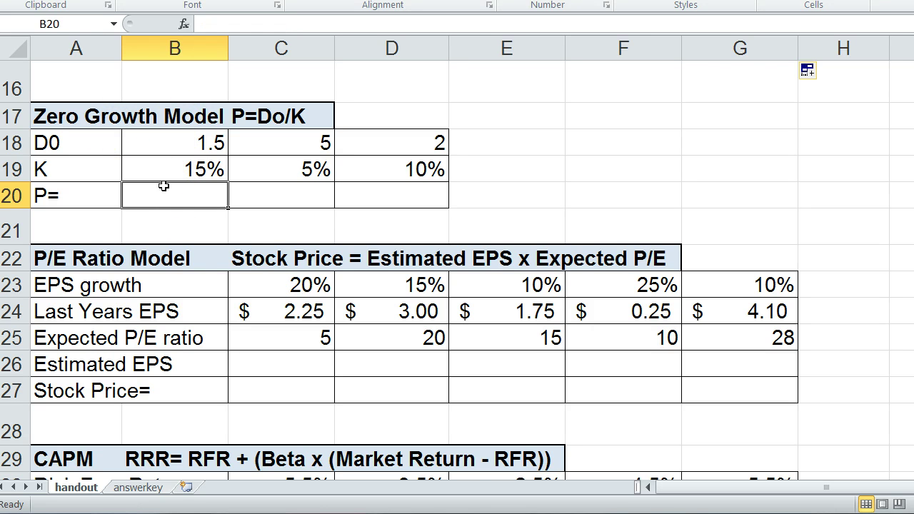
text(+)
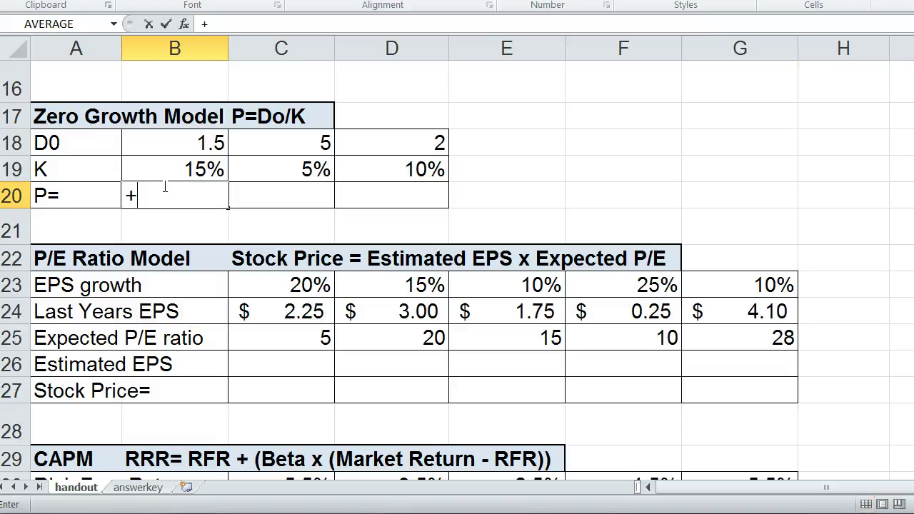
click(179, 142)
text(/)
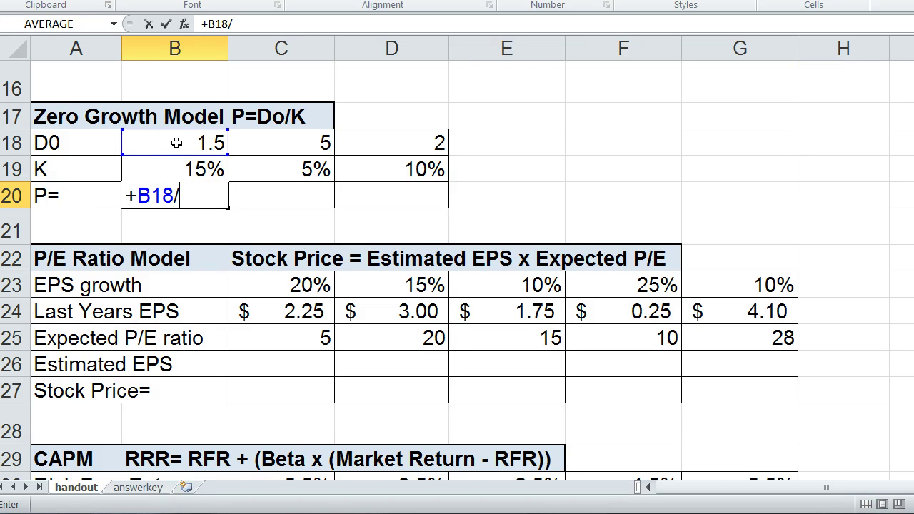
click(169, 170)
key(Return)
Format the zero growth price in B20 as currency and copy its formula across through D20
click(172, 193)
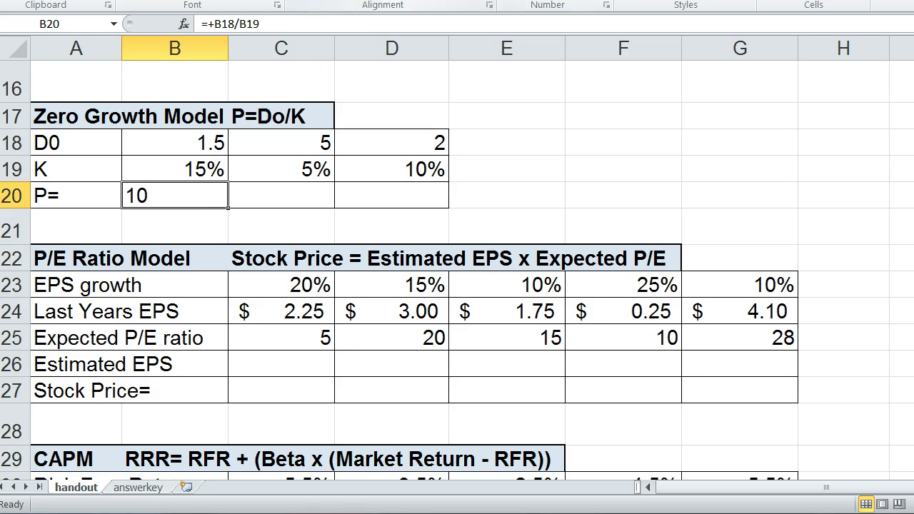
key(ctrl+shift+4)
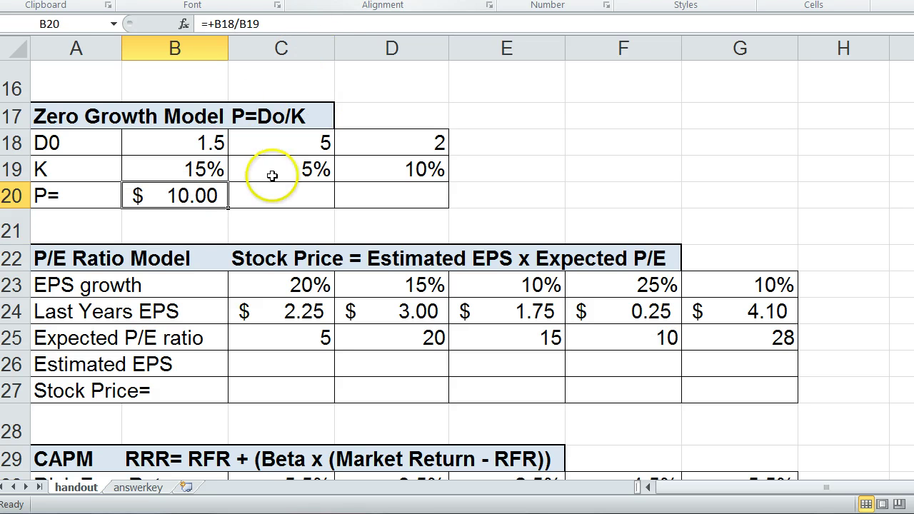
drag(229, 207, 437, 200)
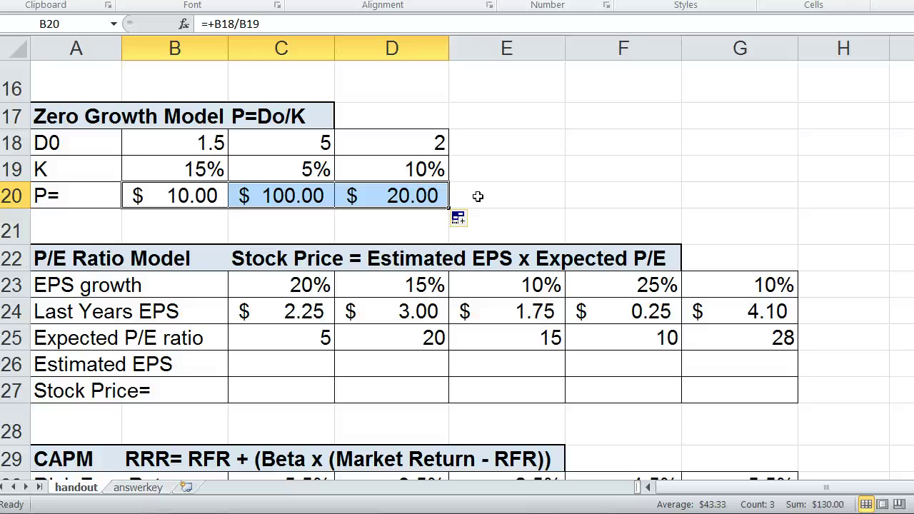
Test the zero growth price in column C with D0 values of 6 and 7, and restore C18 to 5
click(281, 144)
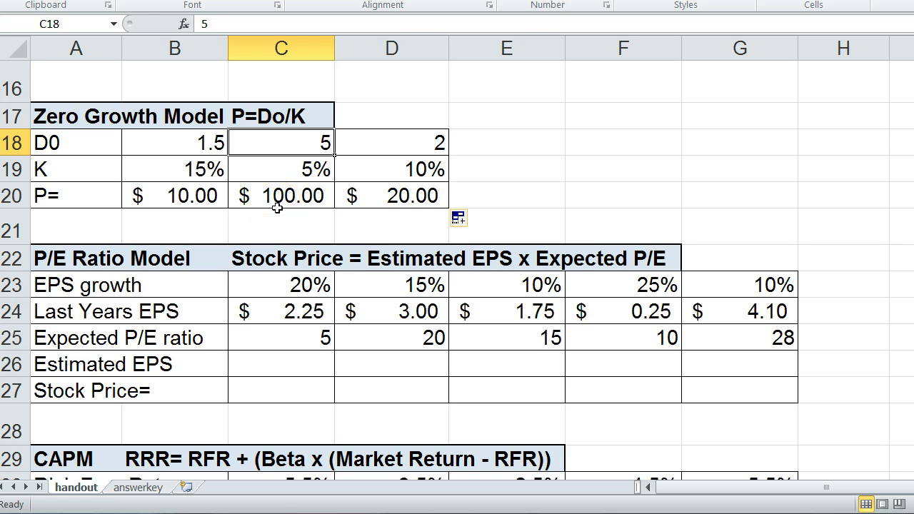
text(6)
key(Return)
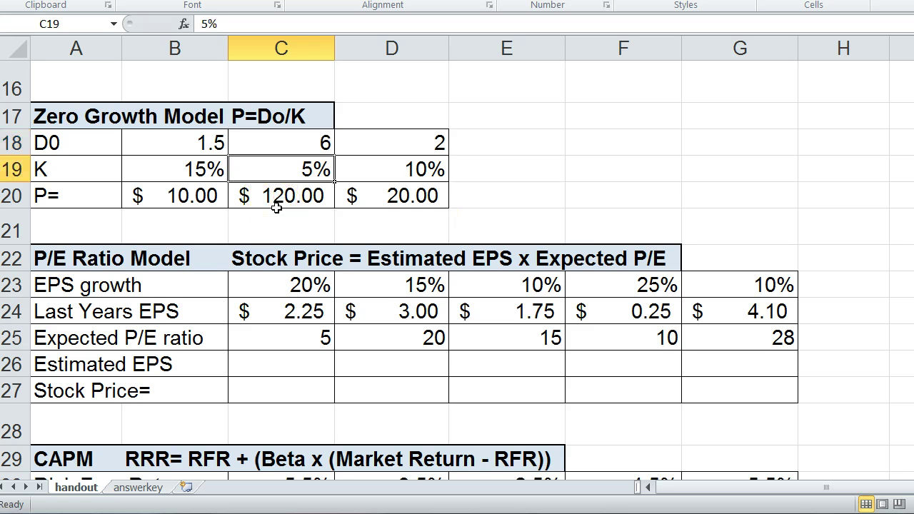
key(Up)
text(7)
key(Return)
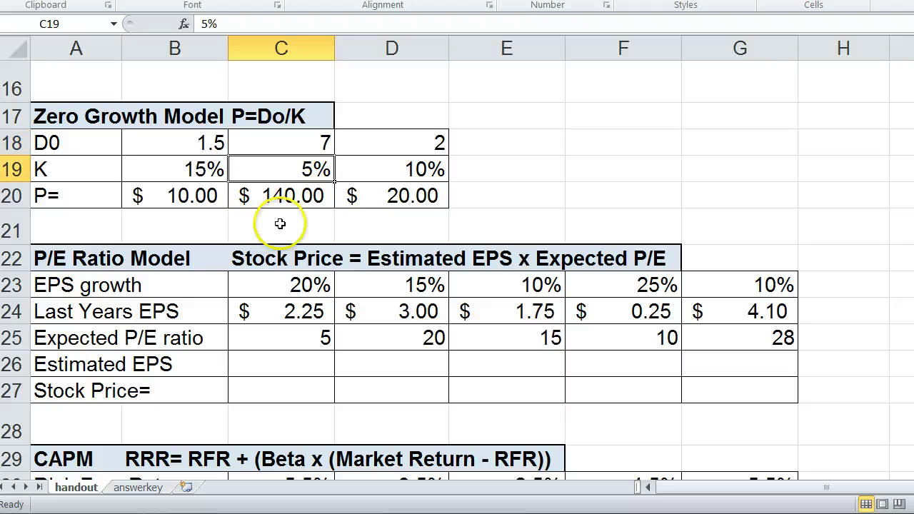
key(Up)
text(5)
key(Return)
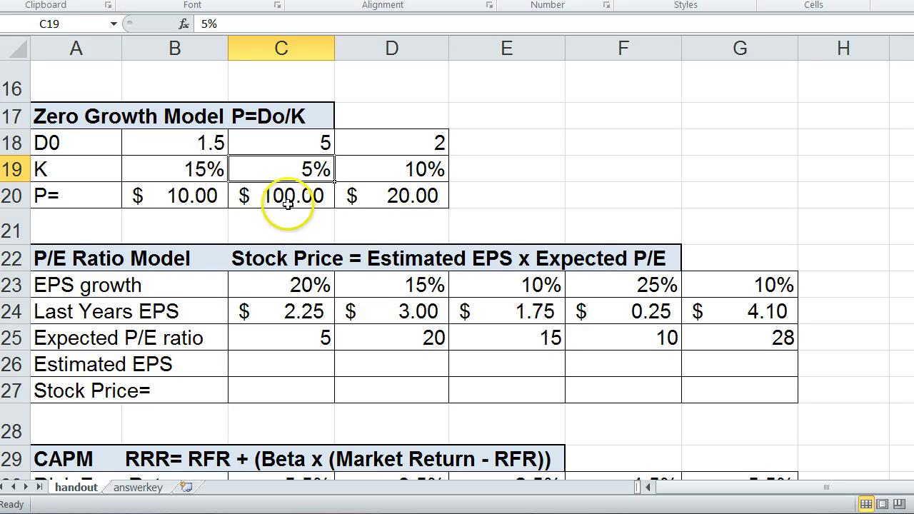
key(Up)
Test the zero growth price in column C with K at 6% and 7%, and restore C19 to 5%
click(281, 174)
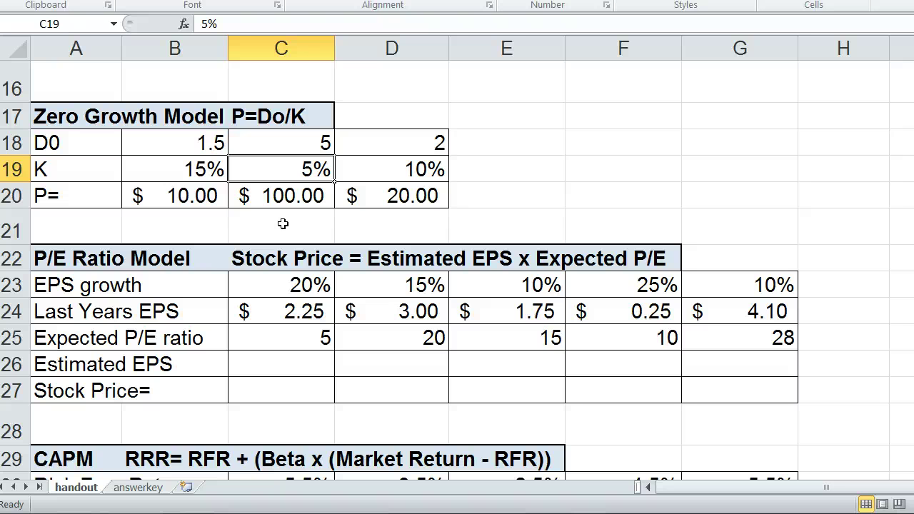
text(6)
key(Return)
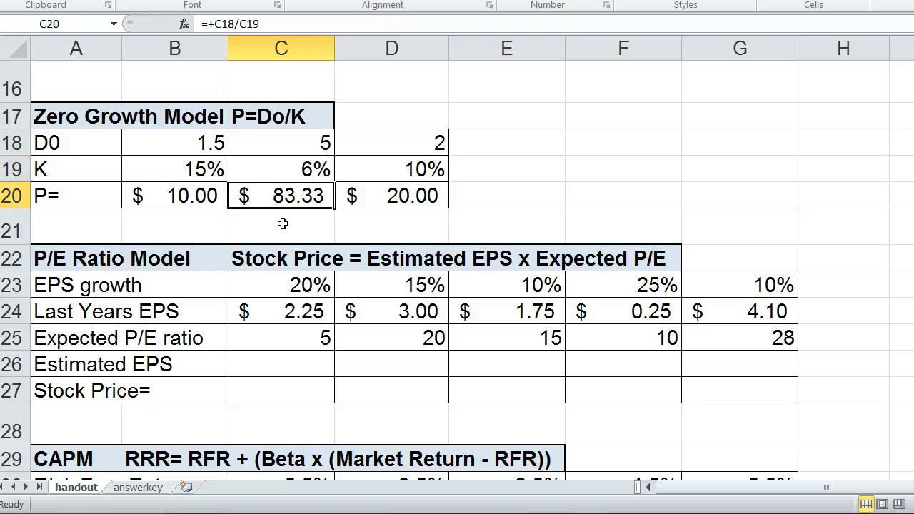
key(Up)
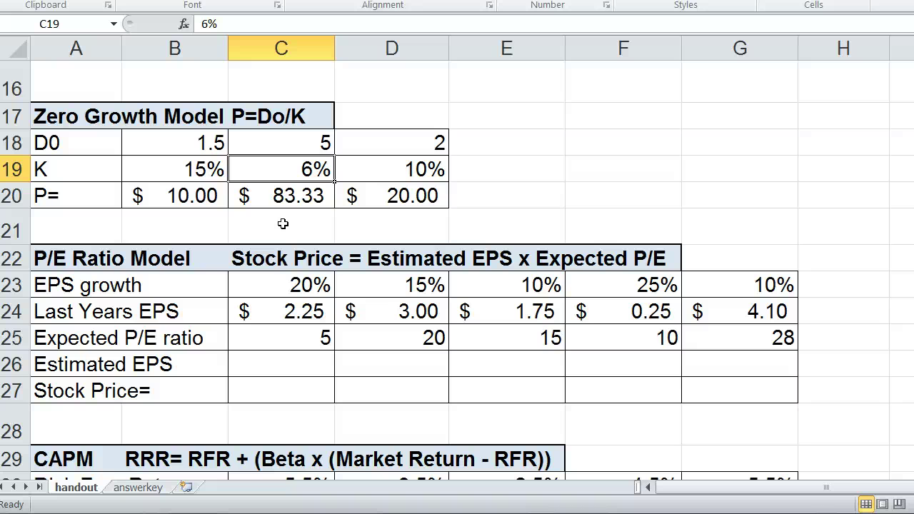
text(7)
key(Return)
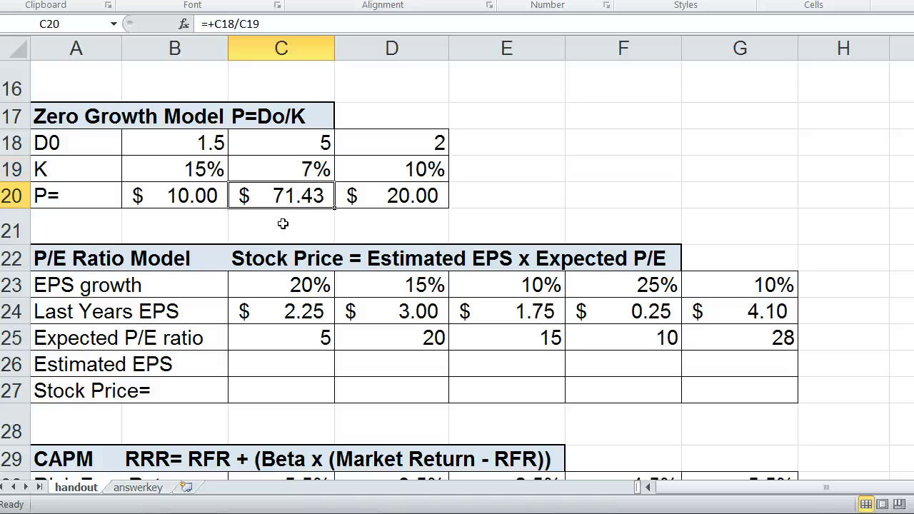
key(Up)
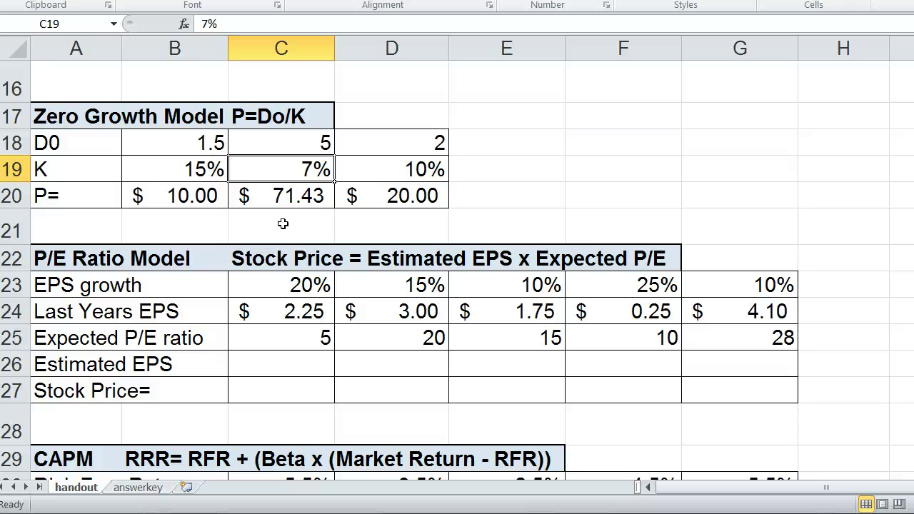
text(5%)
key(Return)
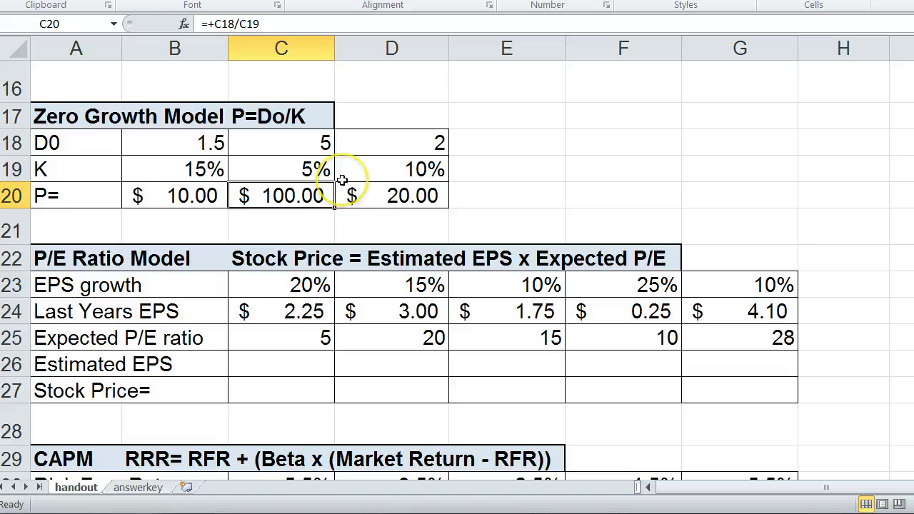
Try a K of 20% in C13 of the Calculating D1 section and undo the change
scroll(342, 180, up, 3)
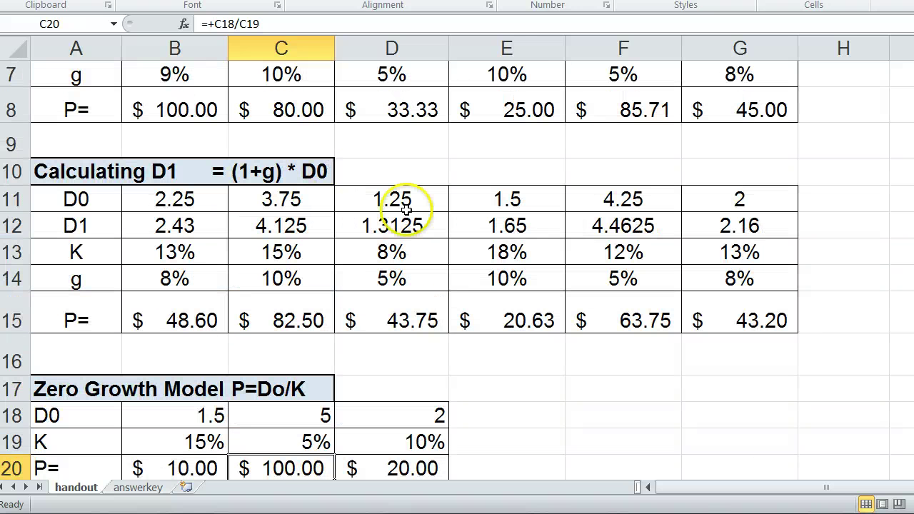
click(252, 253)
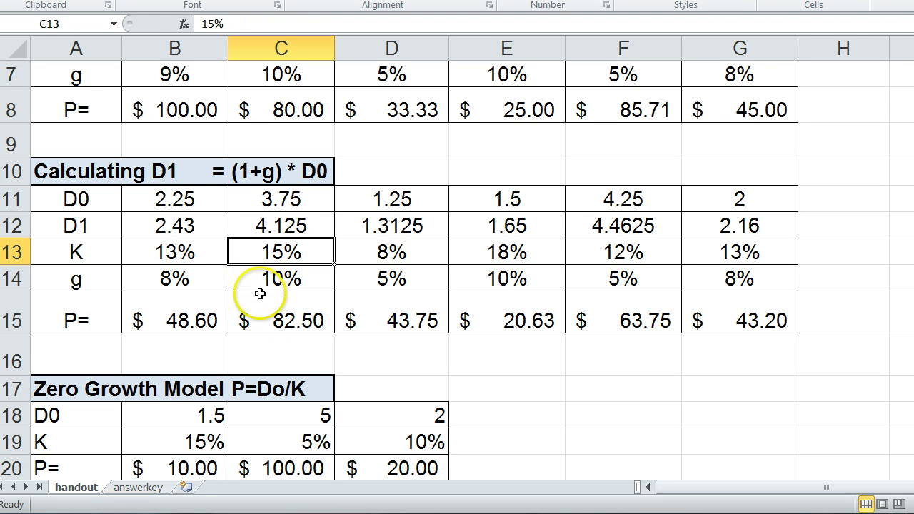
text(20)
key(Return)
key(Up)
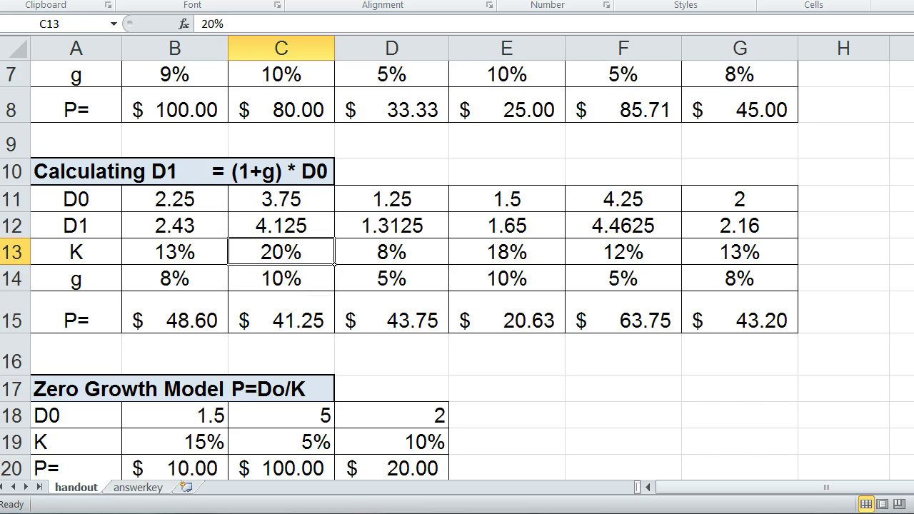
key(ctrl+z)
Set K in C13 to 20% again to test the price in C15, and restore it to 15%
text(20)
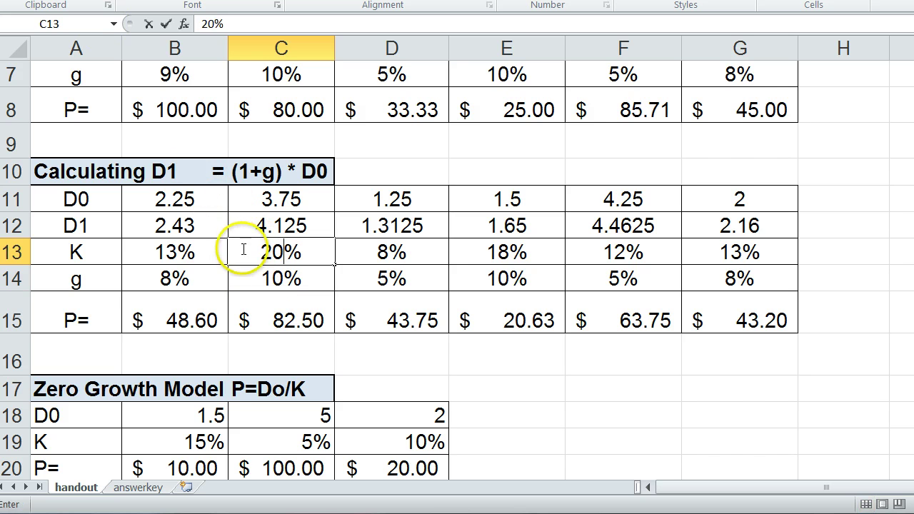
click(257, 326)
click(252, 245)
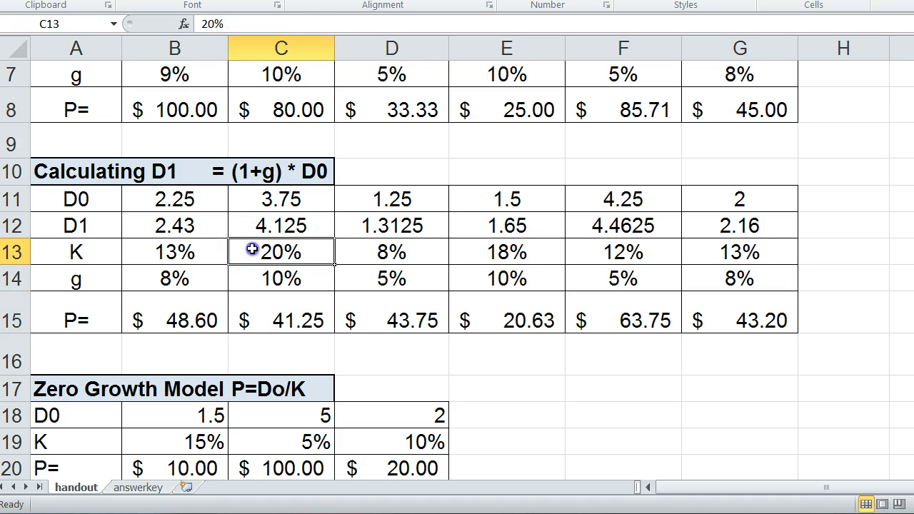
text(15)
click(249, 316)
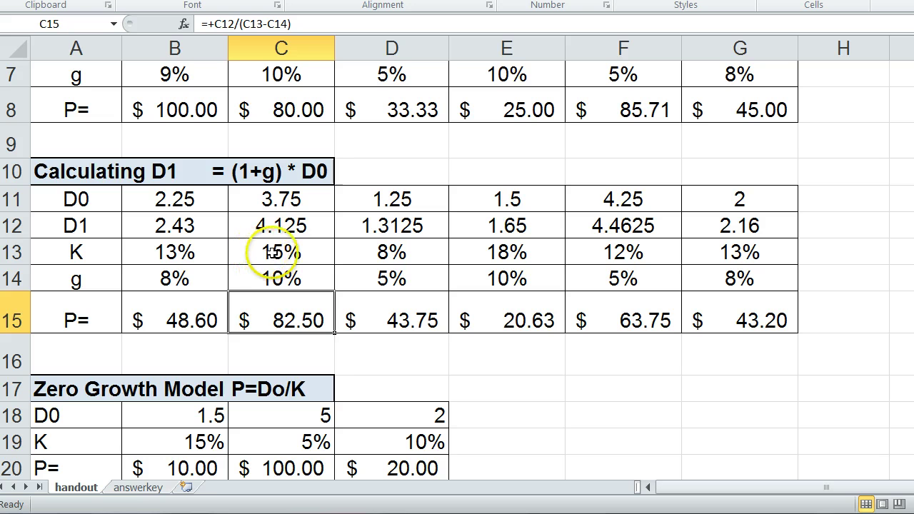
click(274, 252)
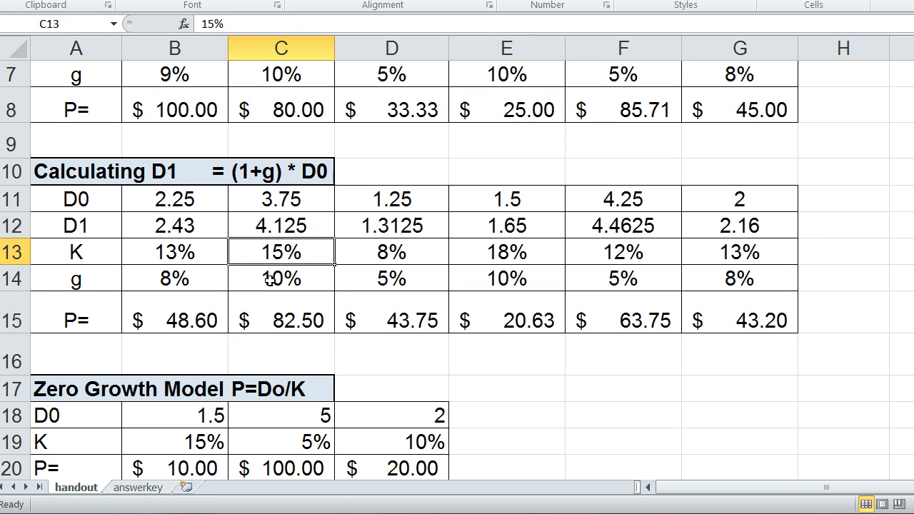
Test the price in C15 with K in C13 at 10% and 10.01%, and restore K to 15%
click(269, 282)
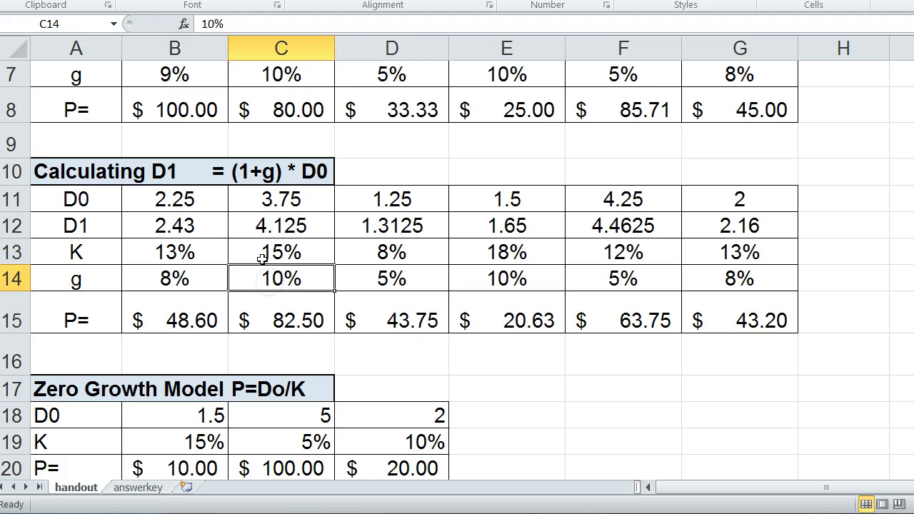
click(253, 250)
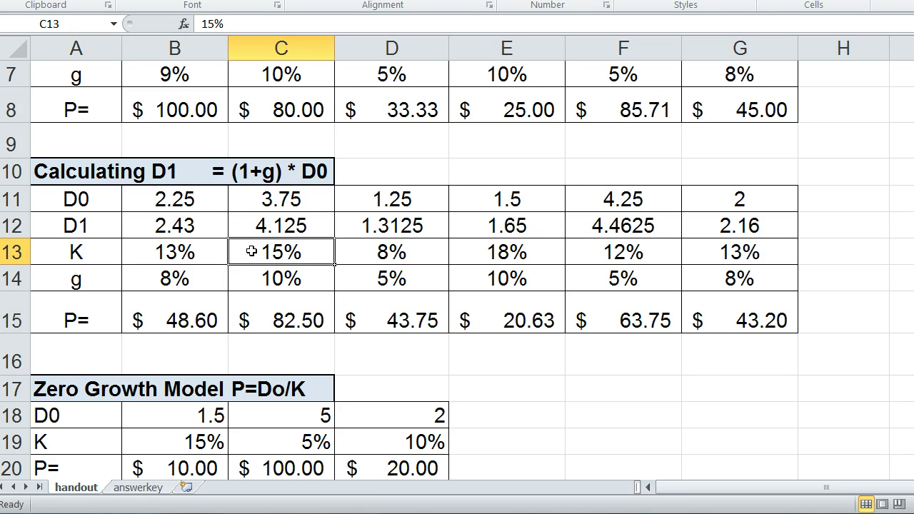
text(10)
click(249, 271)
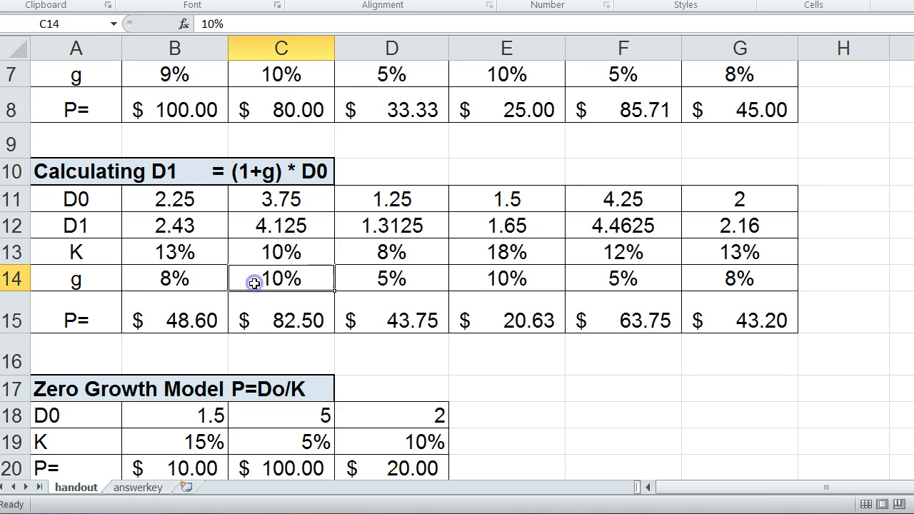
click(251, 255)
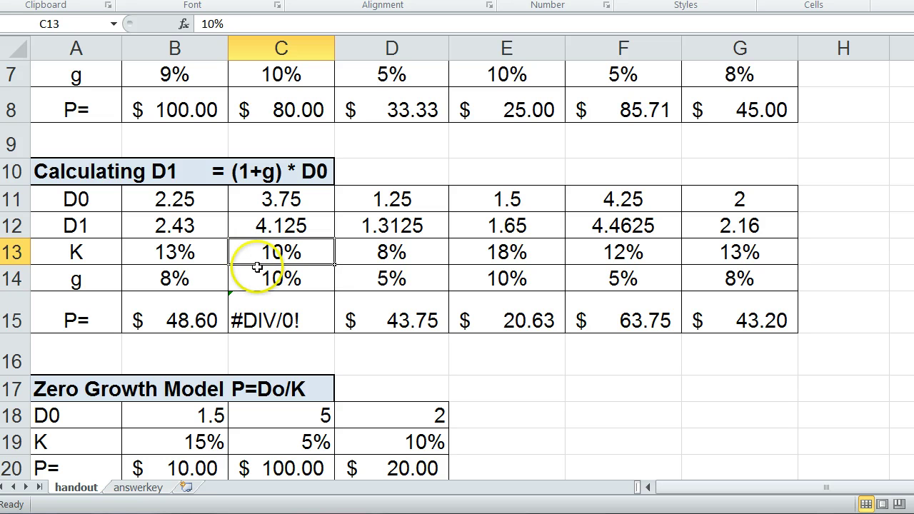
text(10.01)
click(256, 282)
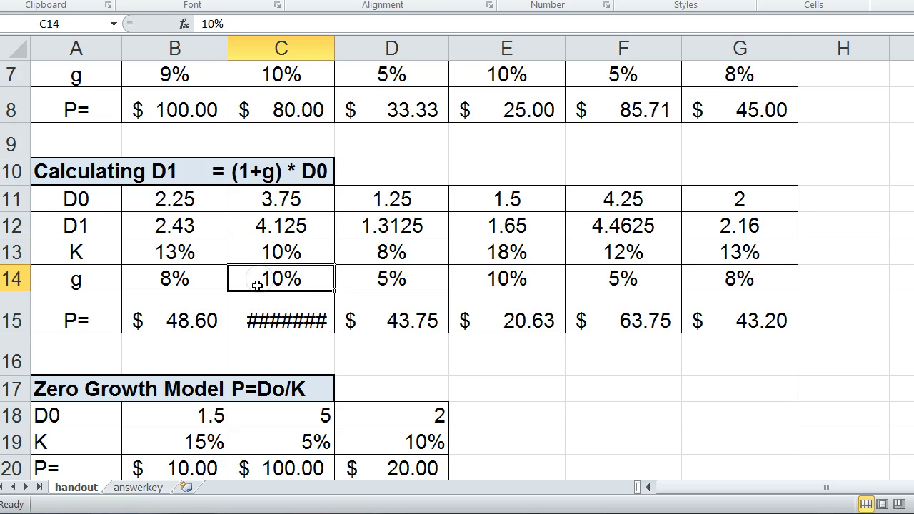
mouse_move(335, 47)
mouse_down()
mouse_move(368, 49)
mouse_move(333, 47)
mouse_up()
click(257, 247)
text(15)
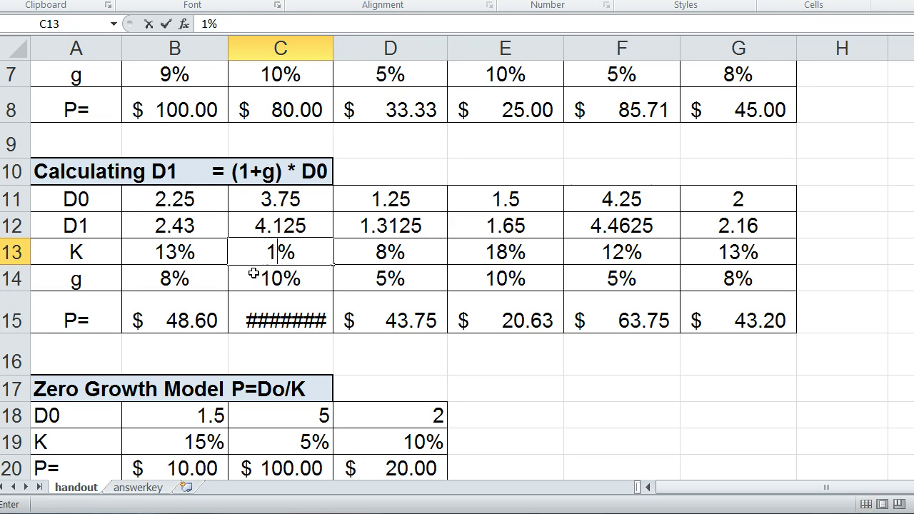
click(250, 303)
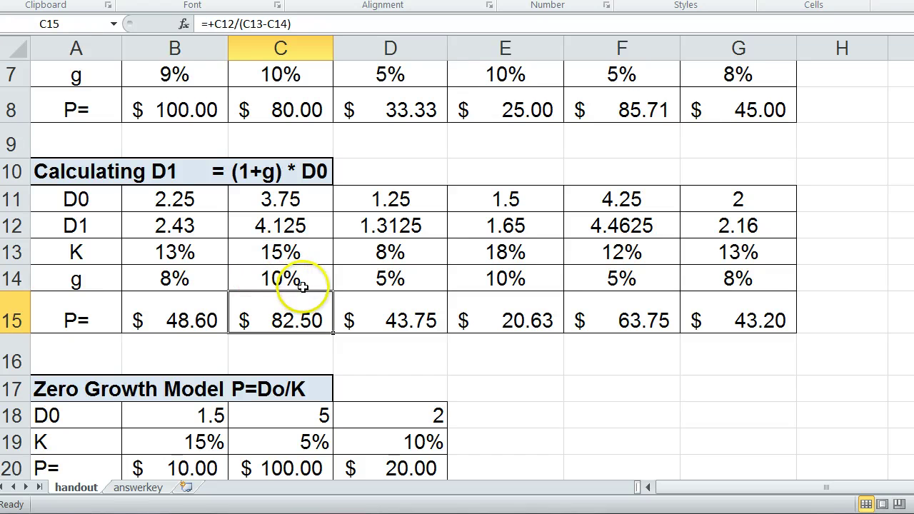
Examine the P/E Ratio Model section's stock price formula and the EPS growth and last year's EPS in column C
scroll(368, 287, down, 3)
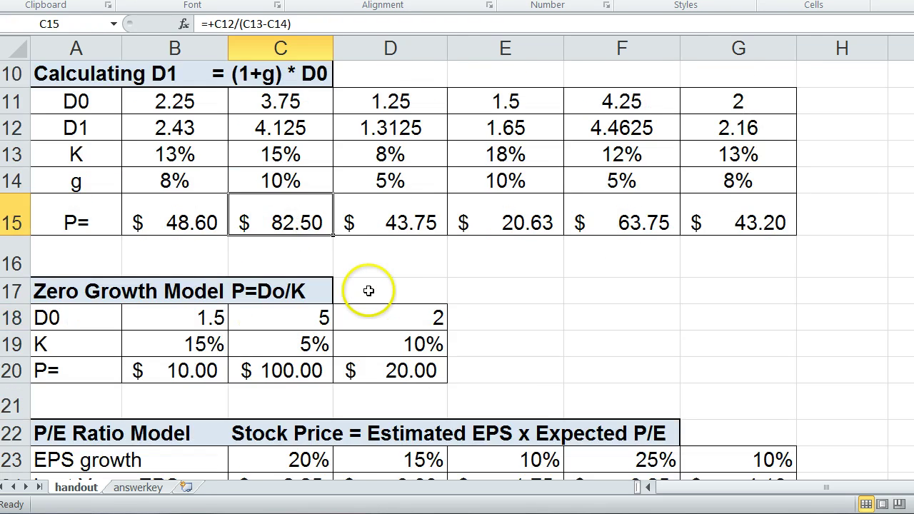
scroll(372, 286, down, 2)
scroll(364, 235, up, 1)
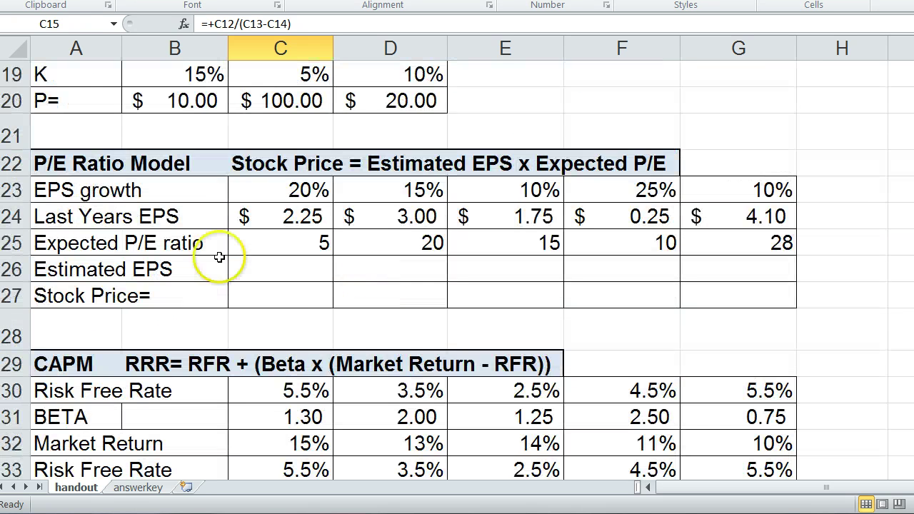
click(64, 164)
click(270, 158)
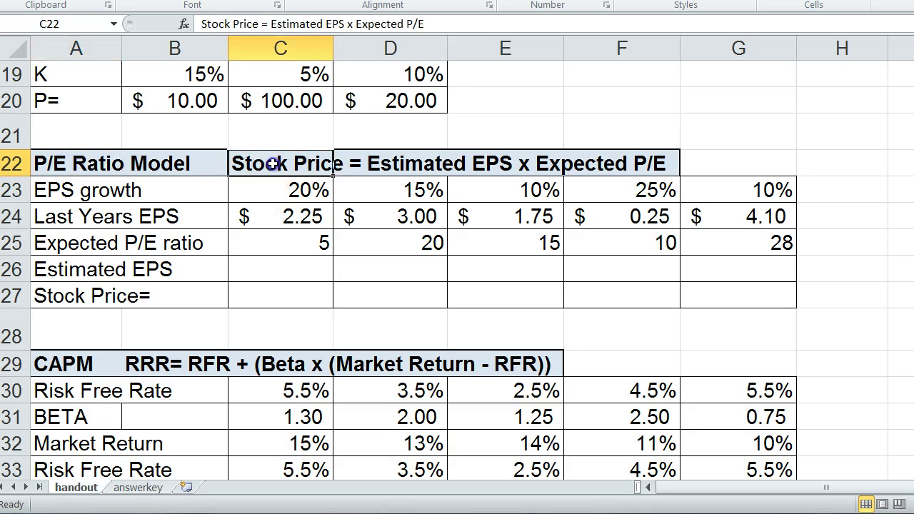
click(293, 318)
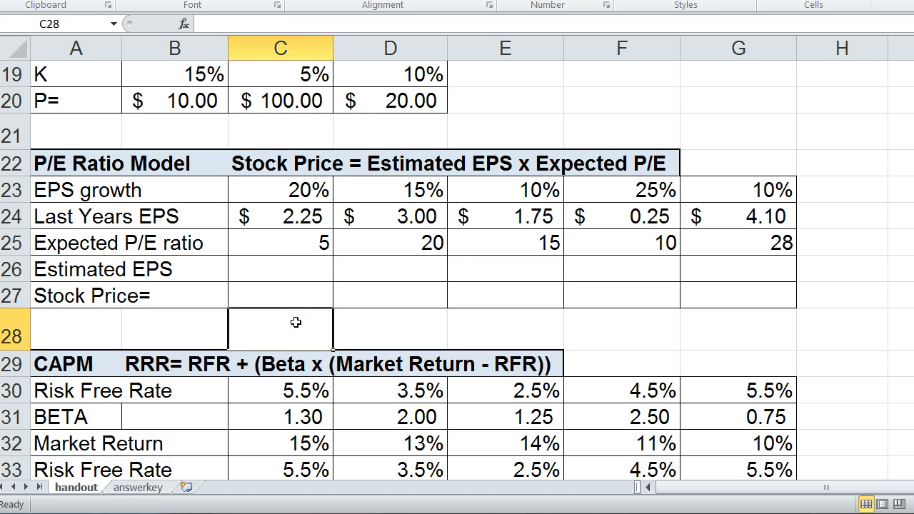
click(257, 192)
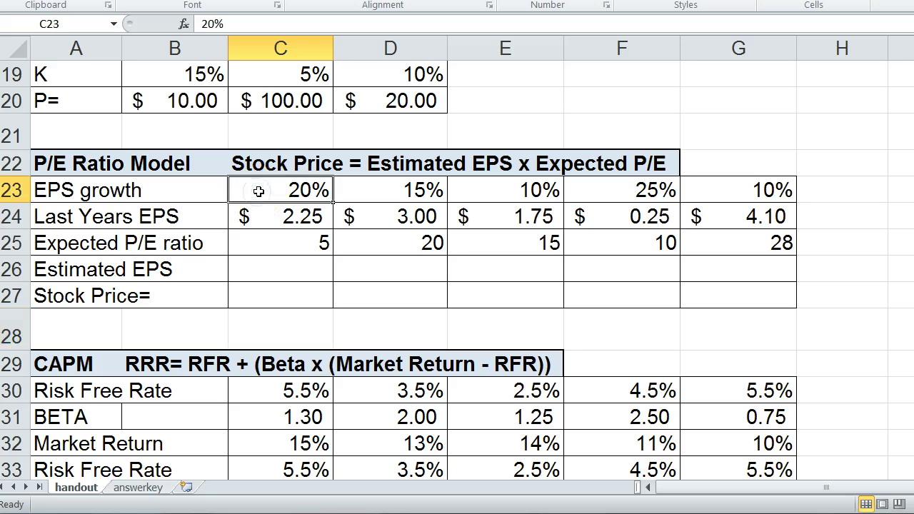
click(260, 212)
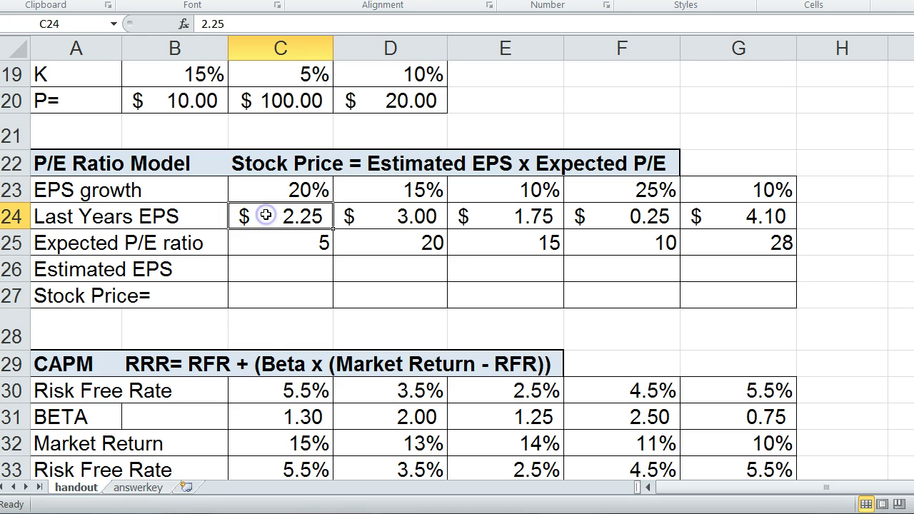
Try to calculate the Estimated EPS in C26 from last year's EPS, accepting the corrected formula +C24*(1)
click(255, 265)
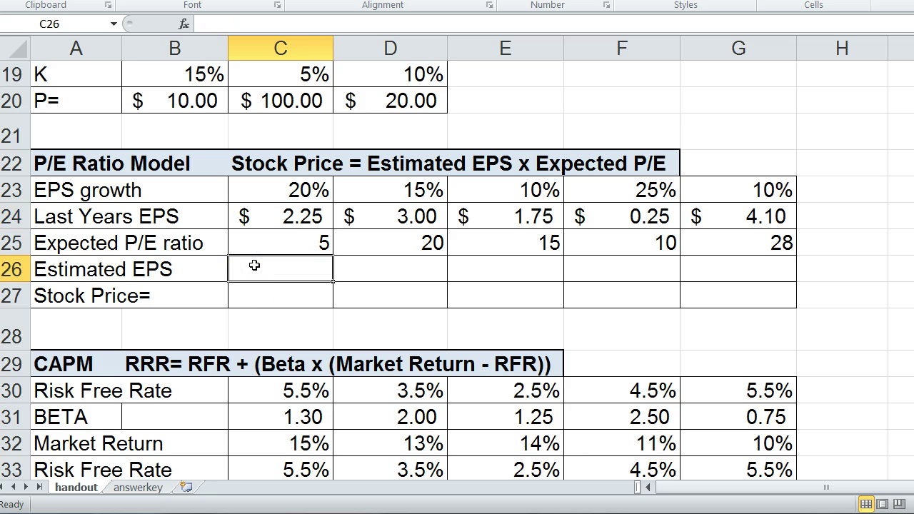
text(+)
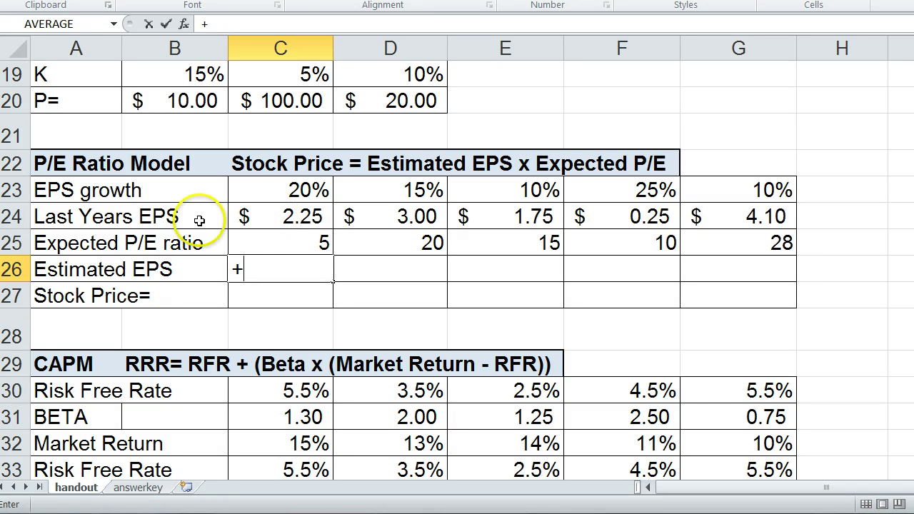
click(272, 218)
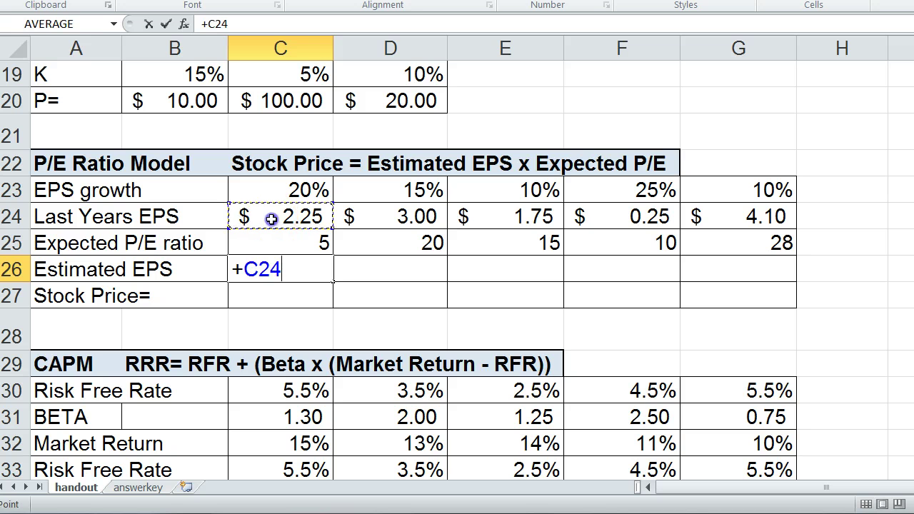
text(*(1)
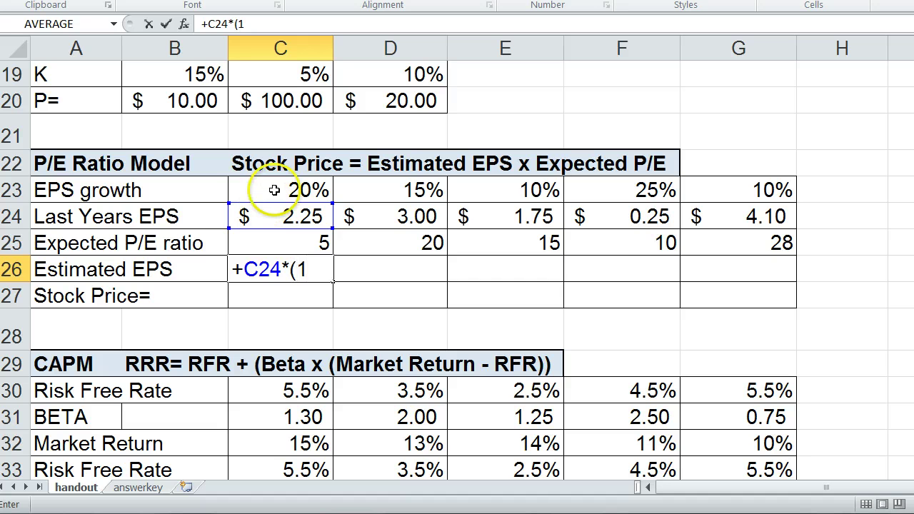
click(277, 190)
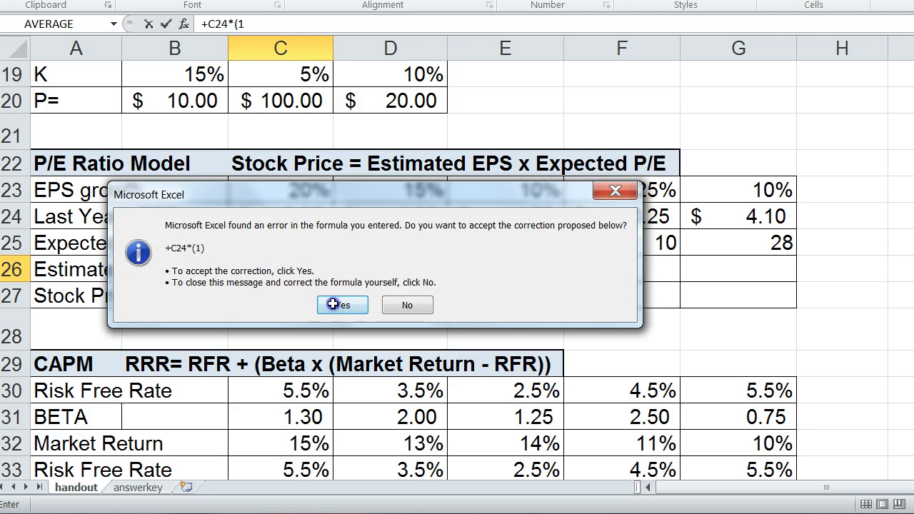
click(335, 303)
Calculate the Estimated EPS in C26 with the formula +(1+C23)*C24 and review the cells it uses
click(288, 271)
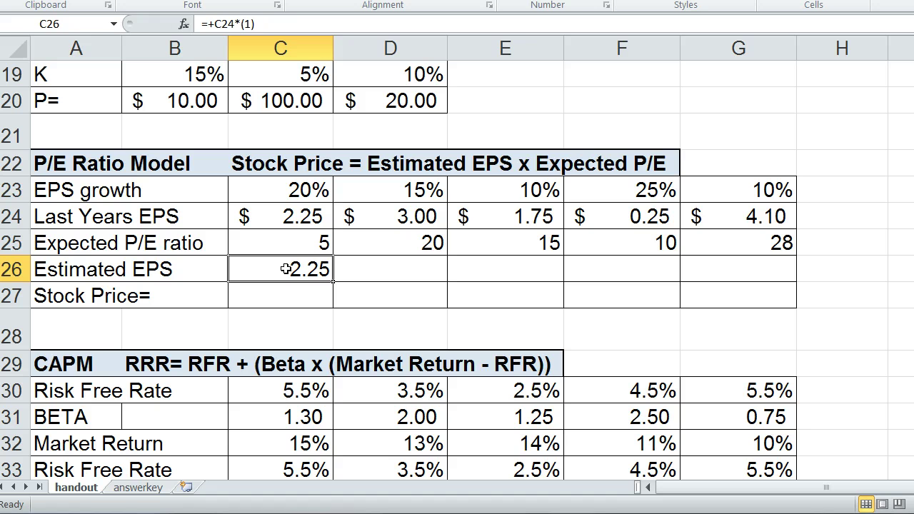
text(+)
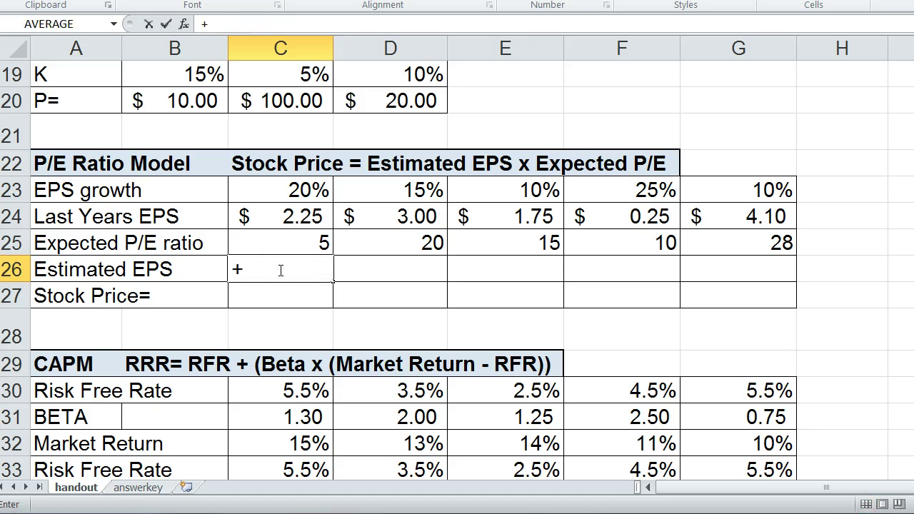
text((1+)
click(270, 187)
text())
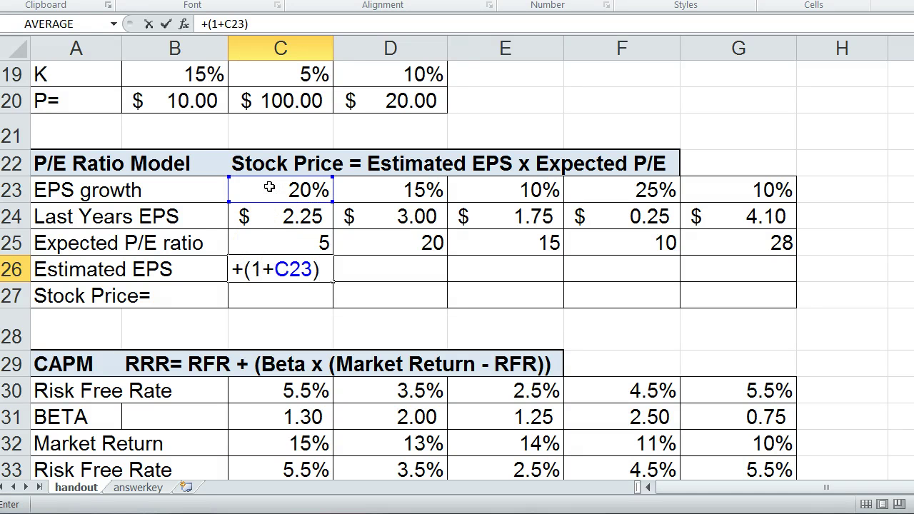
text(*)
click(285, 218)
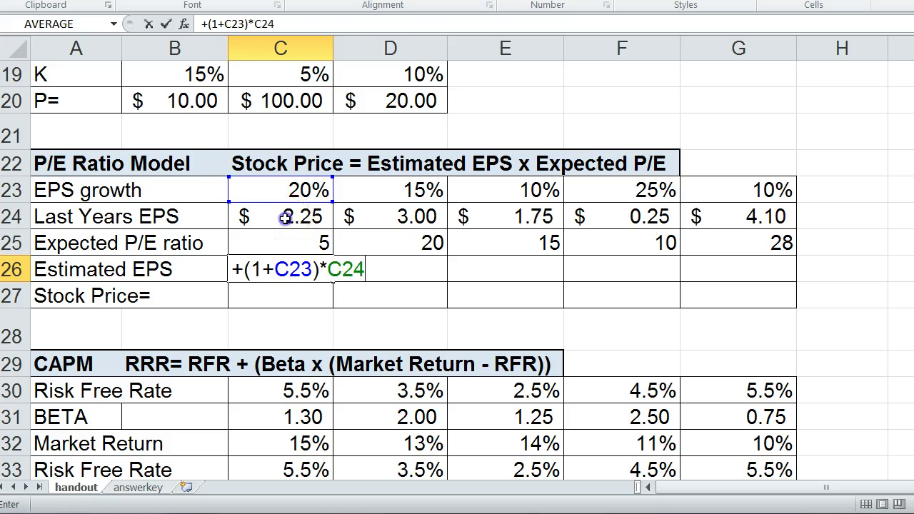
key(Return)
click(264, 271)
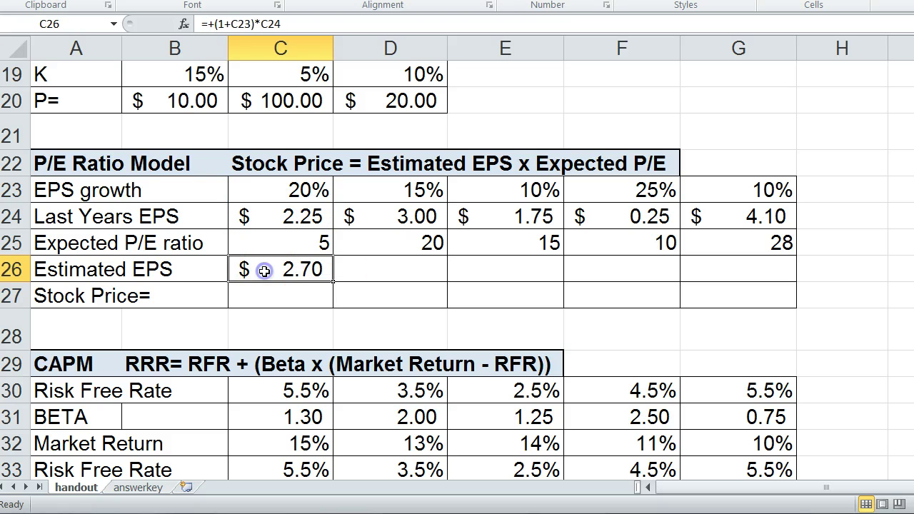
click(278, 217)
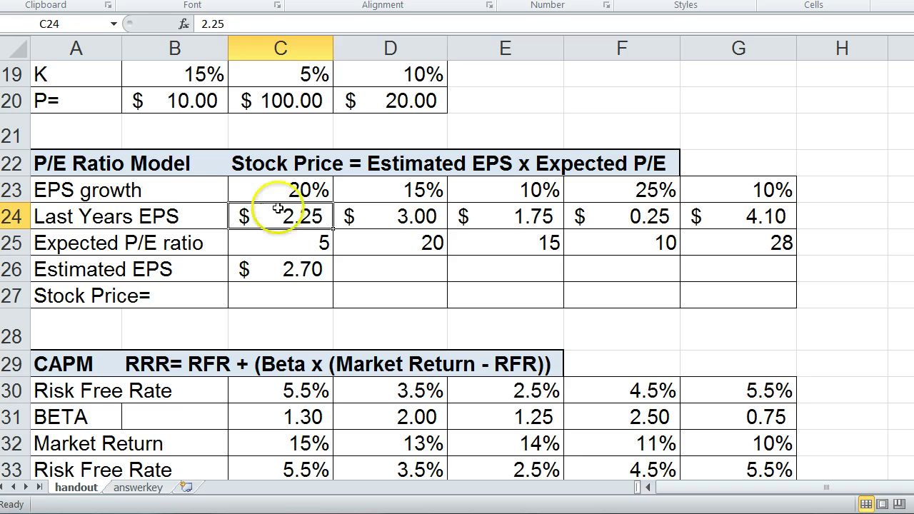
click(276, 190)
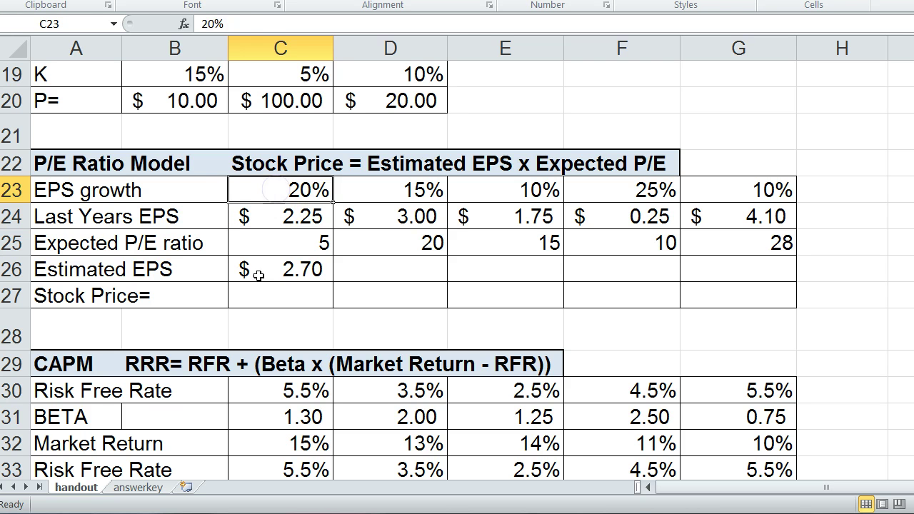
click(259, 274)
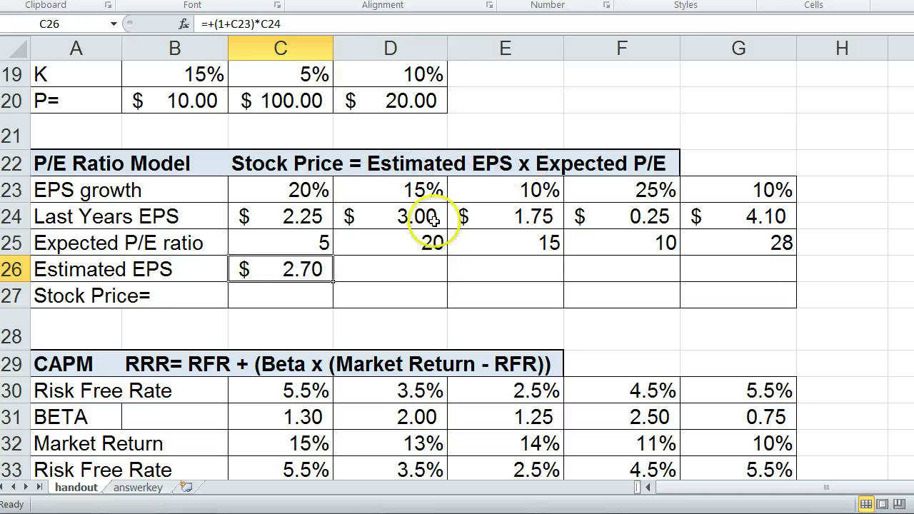
Calculate the P/E model's Stock Price in C27 with the formula +C26*C25
click(263, 243)
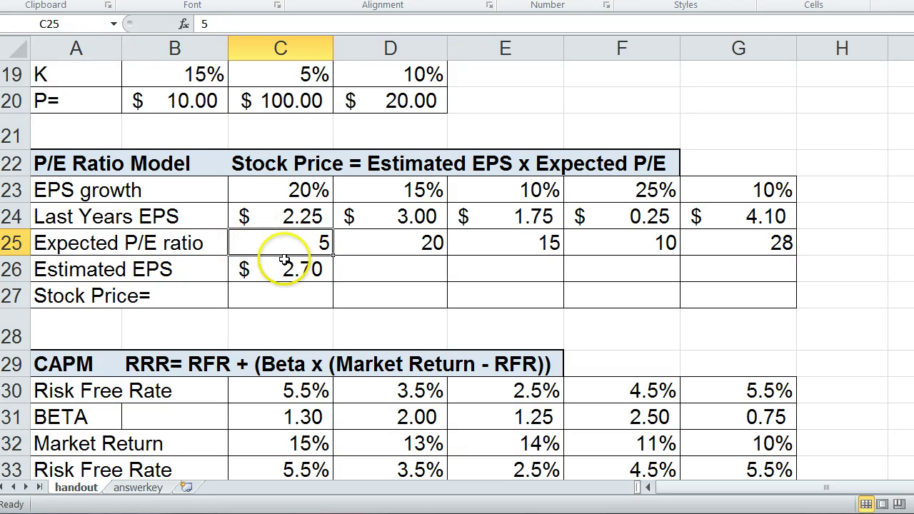
click(275, 270)
click(272, 297)
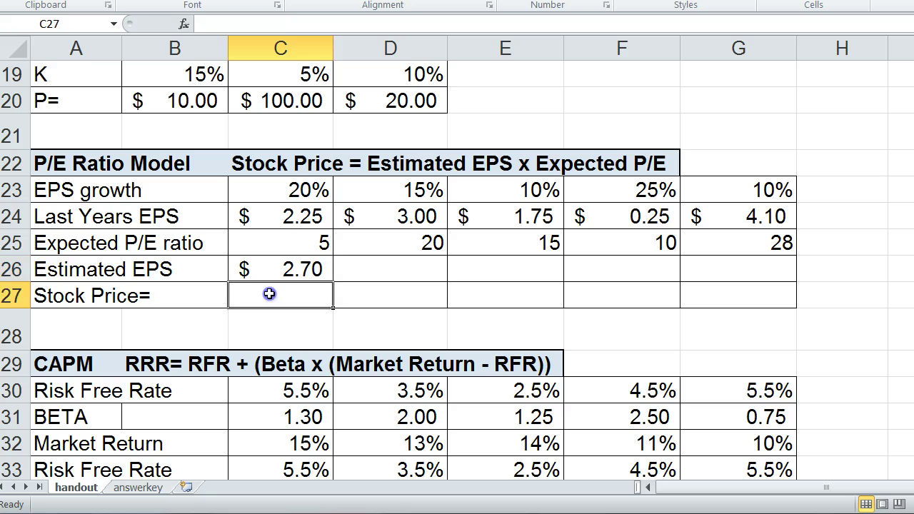
text(+)
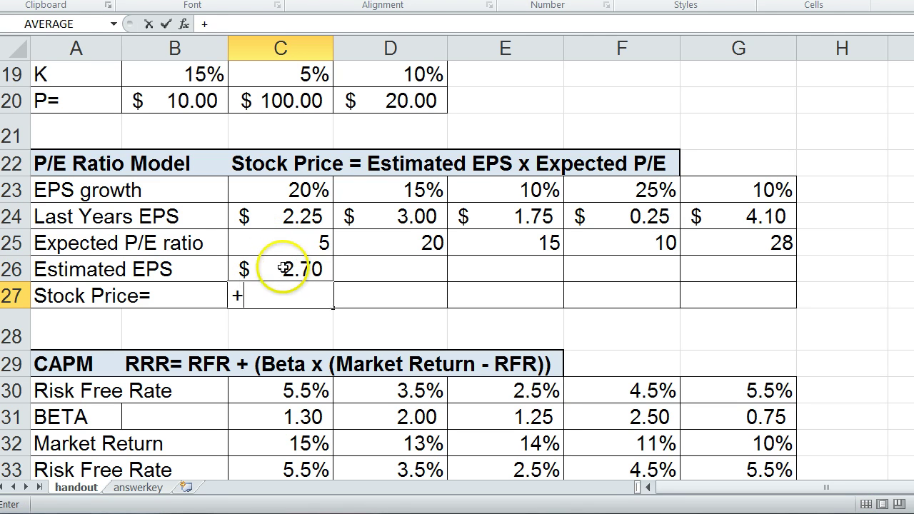
click(280, 261)
text(*)
click(276, 242)
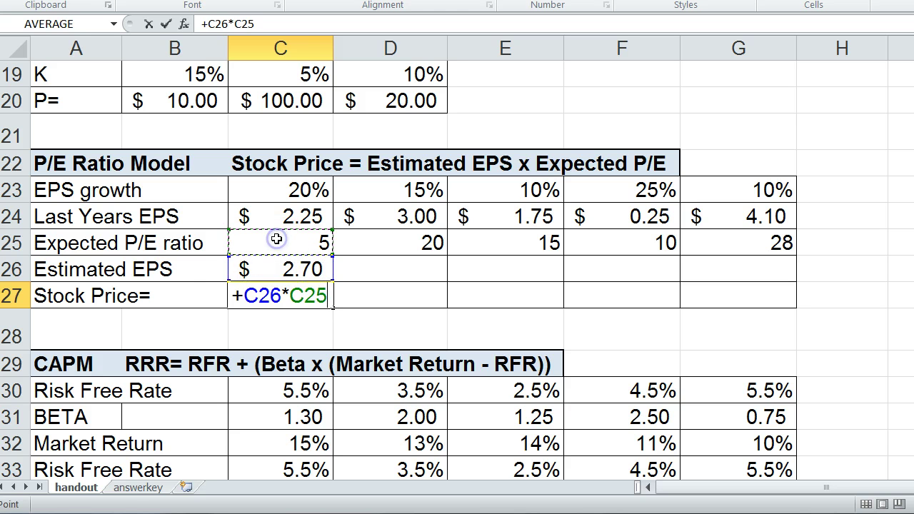
key(Return)
click(280, 293)
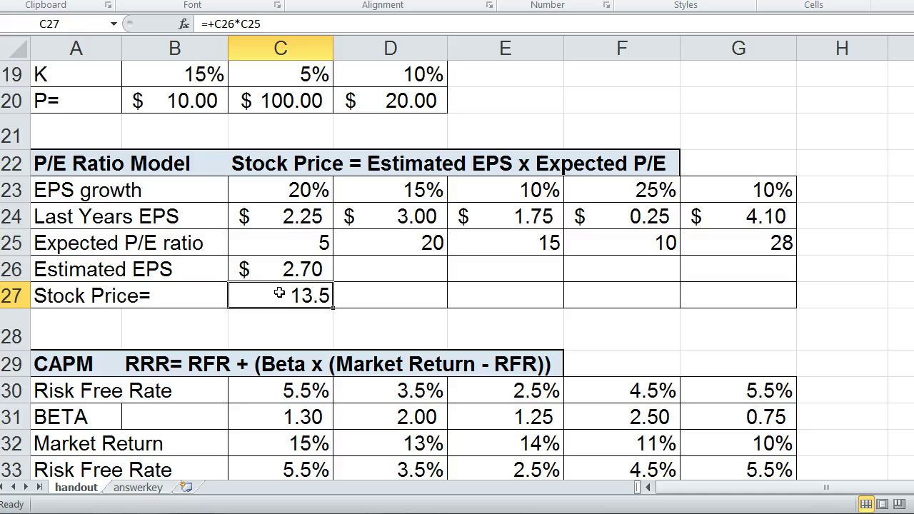
Test how the P/E model's stock price responds to expected P/E ratios of 6 and 10 in C25
click(273, 272)
click(275, 241)
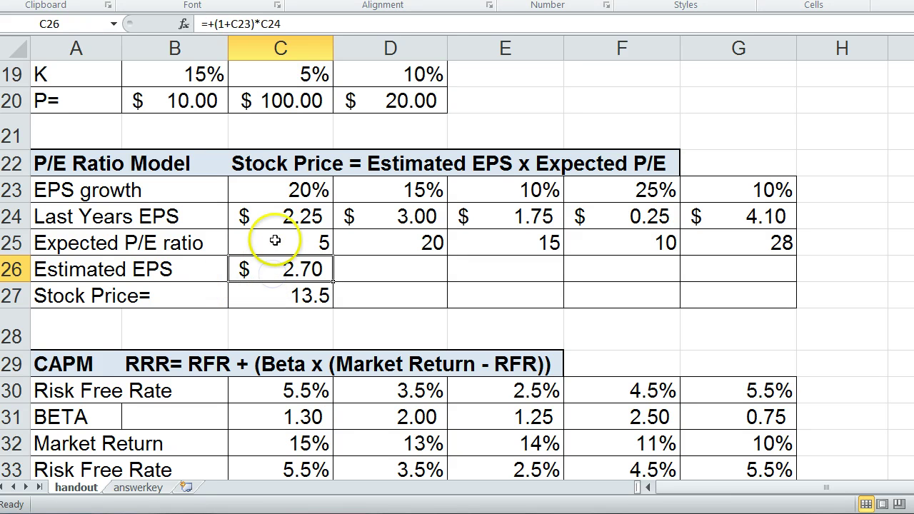
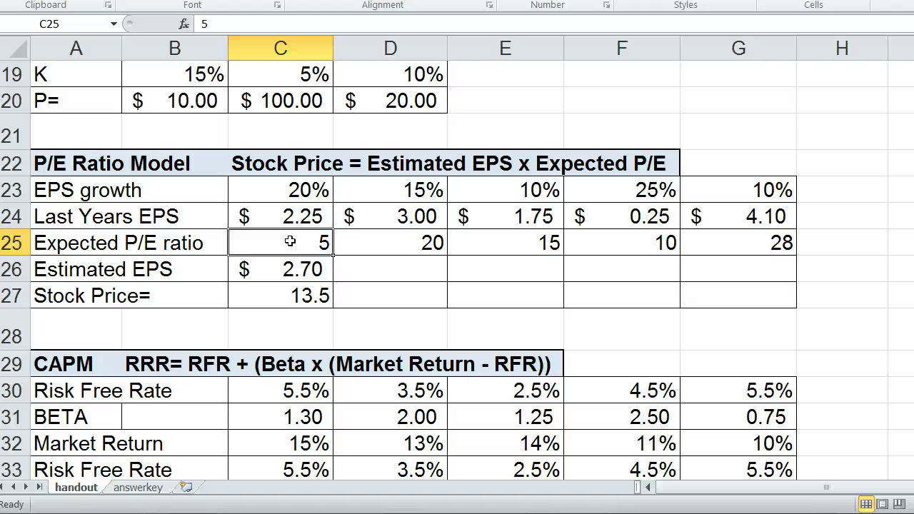
text(6)
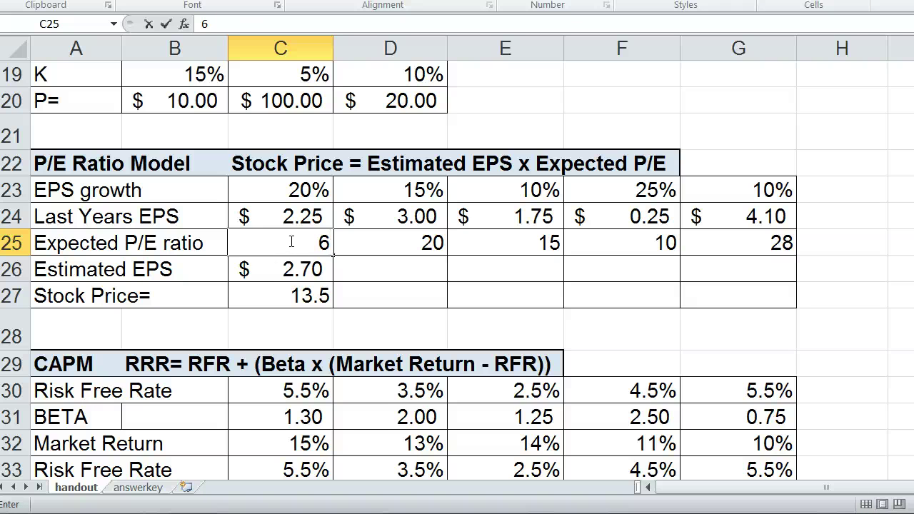
key(Return)
click(290, 241)
text(10)
key(Return)
Restore the expected P/E ratio in C25 to 5
click(290, 241)
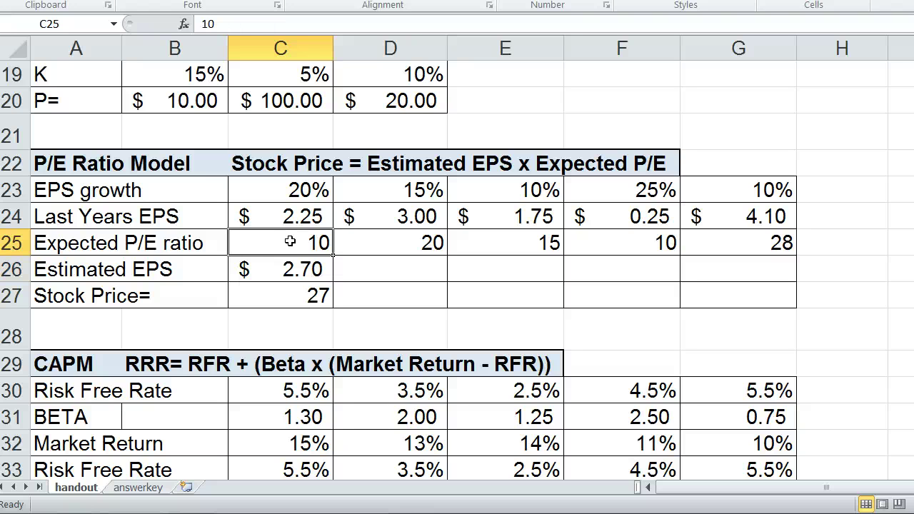
text(5)
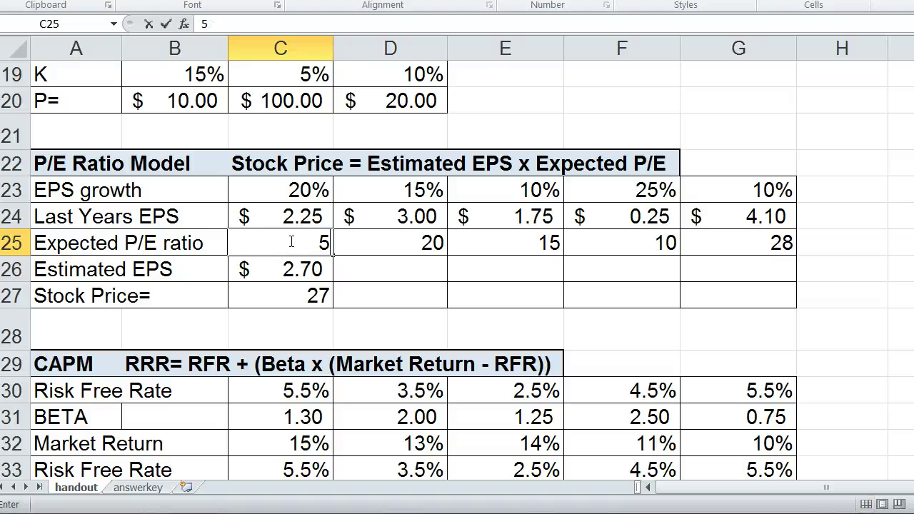
key(Return)
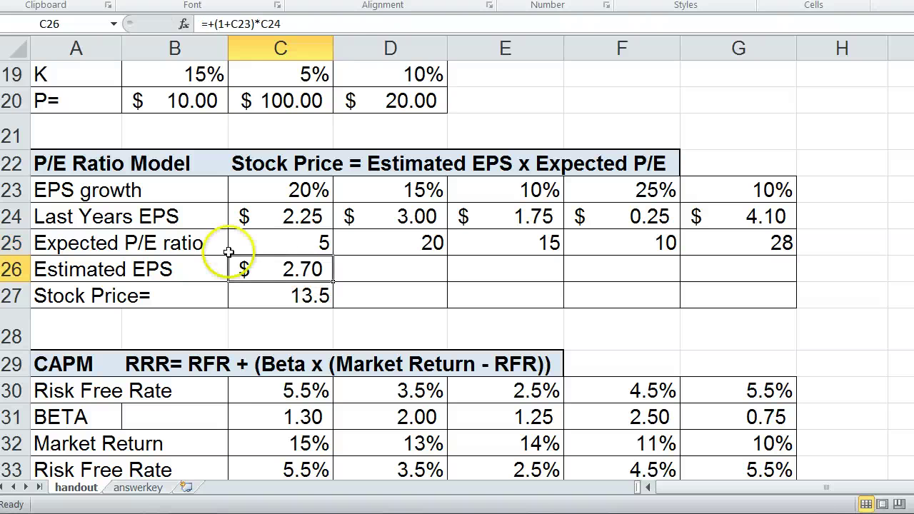
Copy the Estimated EPS and Stock Price formulas from C26:C27 across to column G and check the copied formula in D26
click(268, 270)
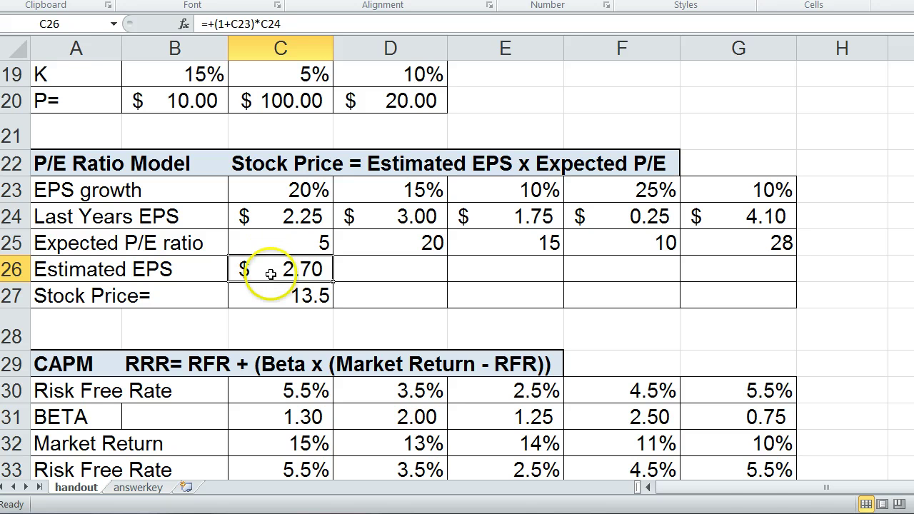
drag(265, 268, 277, 292)
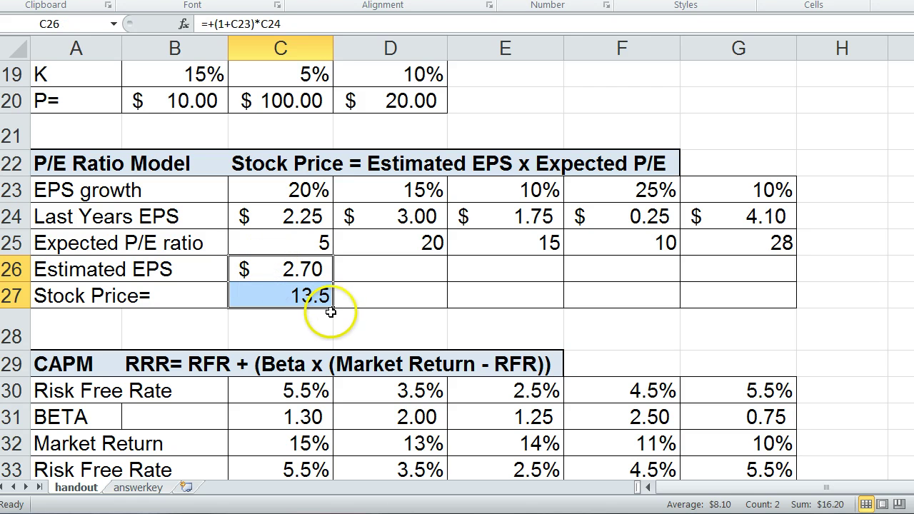
drag(333, 308, 744, 295)
click(369, 275)
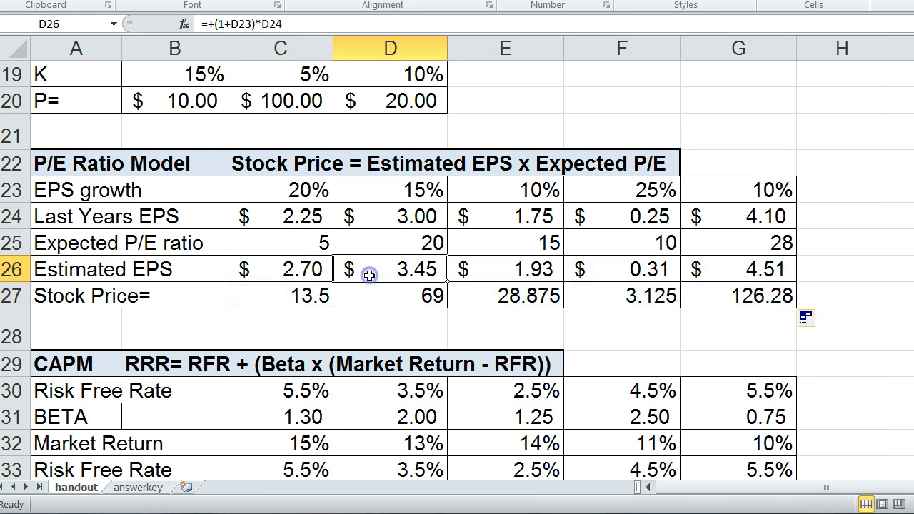
Format the Estimated EPS and Stock Price results in C26:G27 as Currency
drag(300, 282, 739, 269)
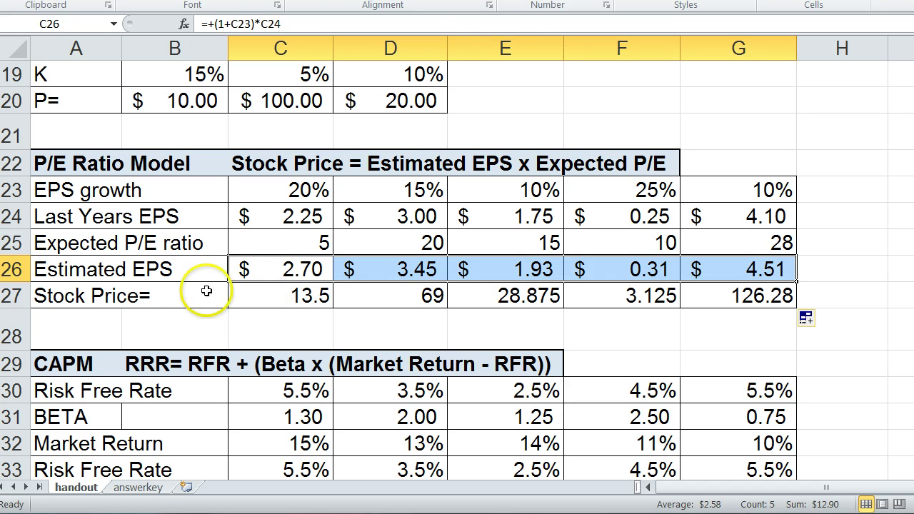
drag(267, 270, 740, 295)
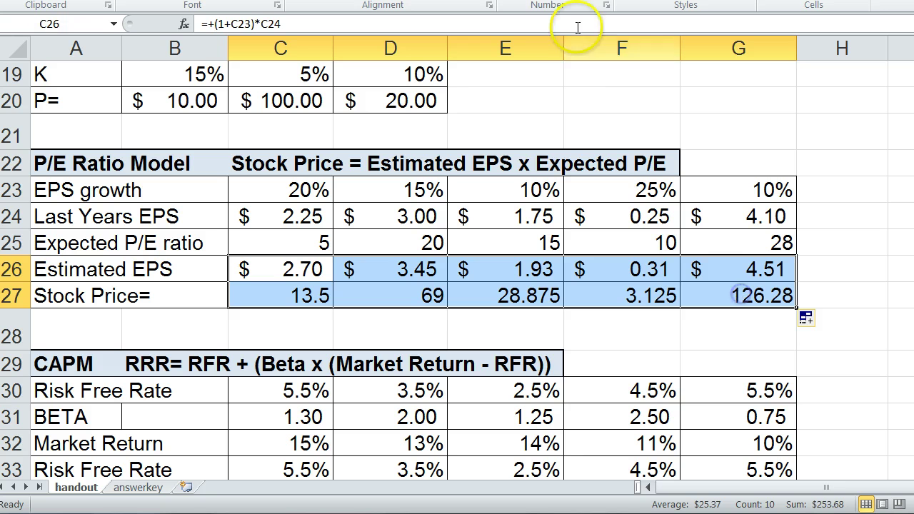
click(664, 2)
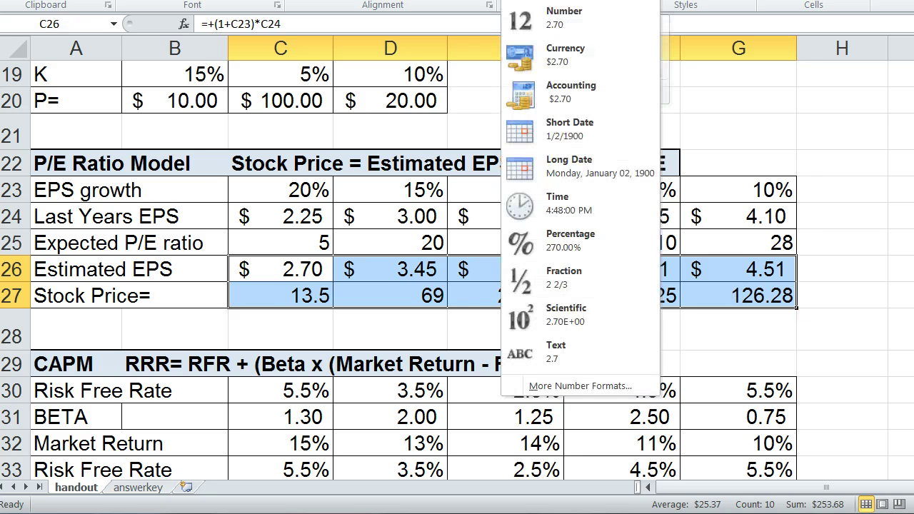
click(568, 58)
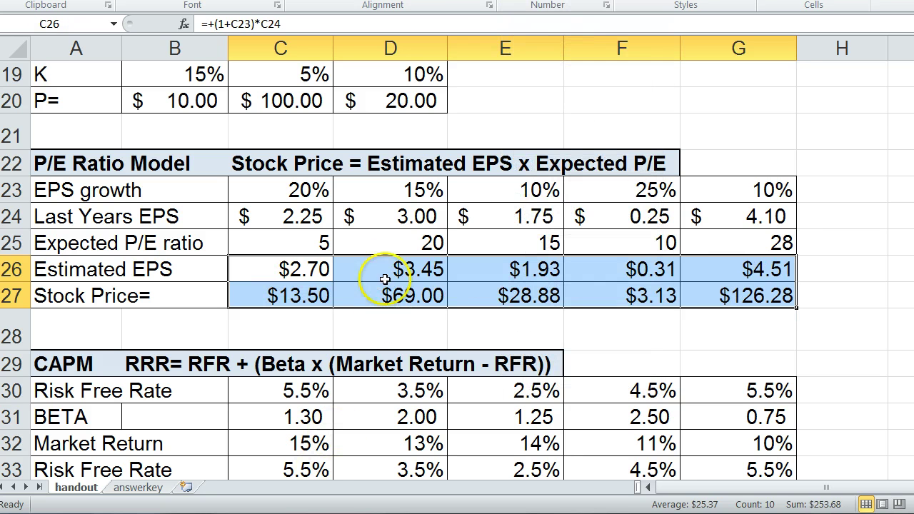
click(478, 314)
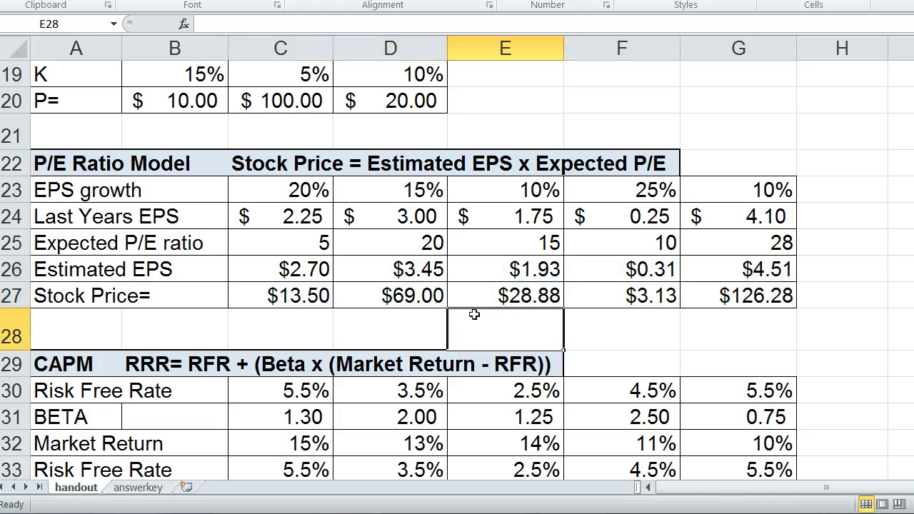
Review column D's EPS growth, Estimated EPS and expected P/E ratio, and the stock prices across row 27
click(391, 189)
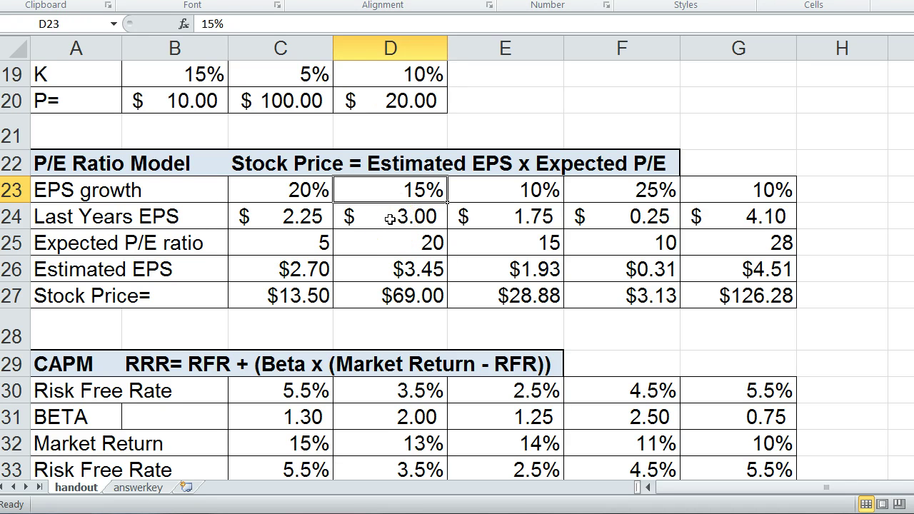
click(397, 270)
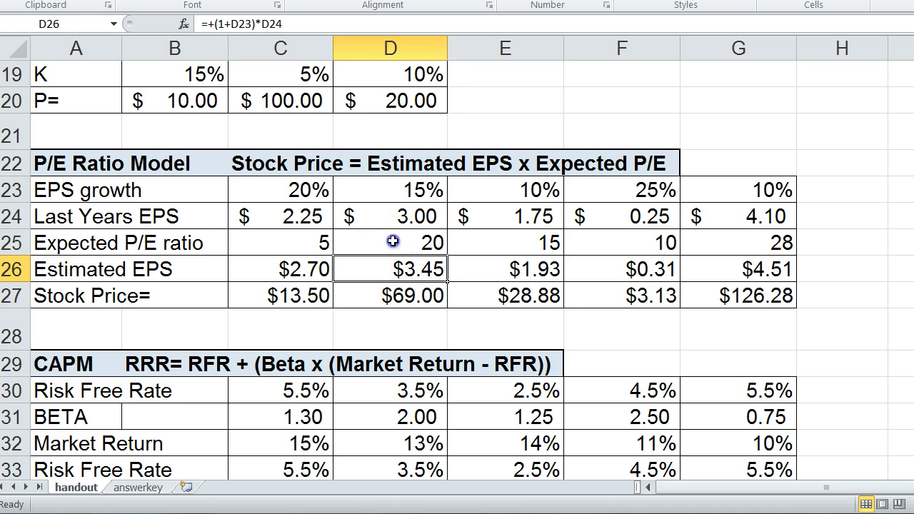
click(392, 240)
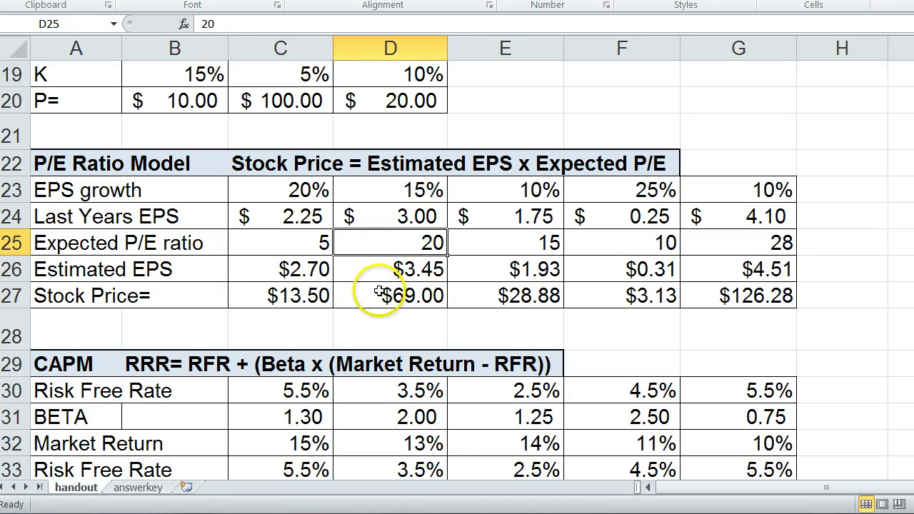
drag(262, 295, 722, 295)
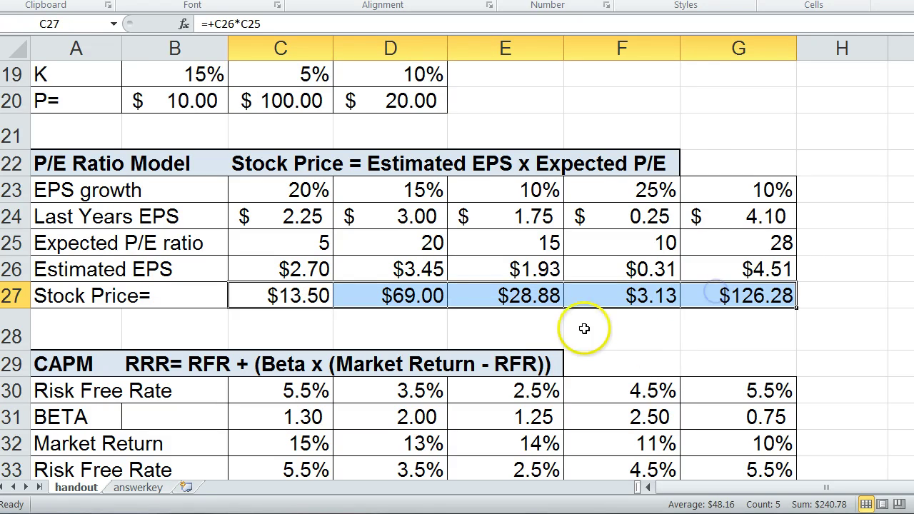
Look back over the constant growth, zero growth and P/E ratio models and locate the CAPM section
scroll(564, 314, up, 6)
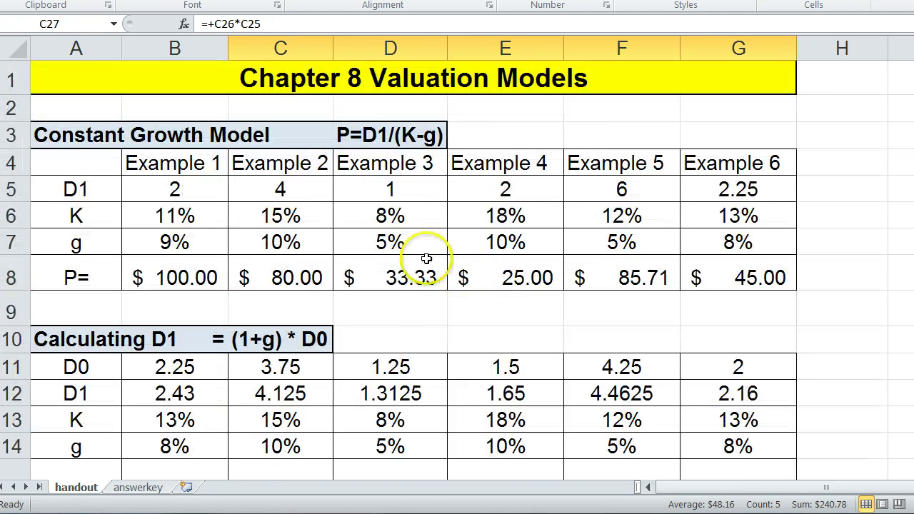
scroll(415, 247, down, 2)
scroll(424, 256, down, 1)
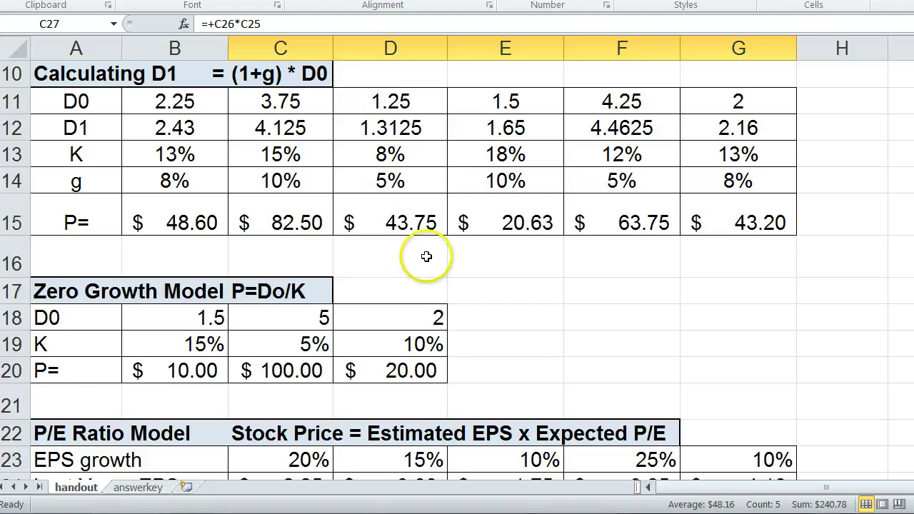
scroll(426, 256, down, 3)
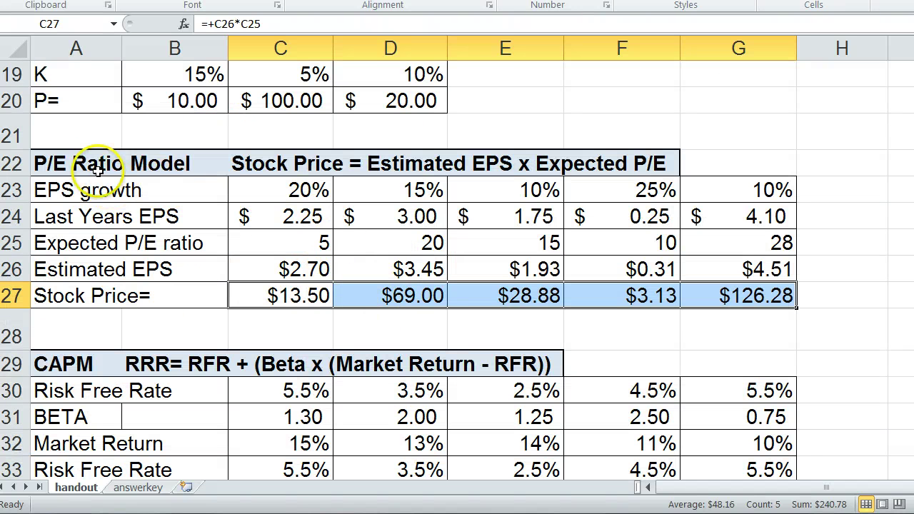
click(387, 319)
scroll(380, 316, down, 2)
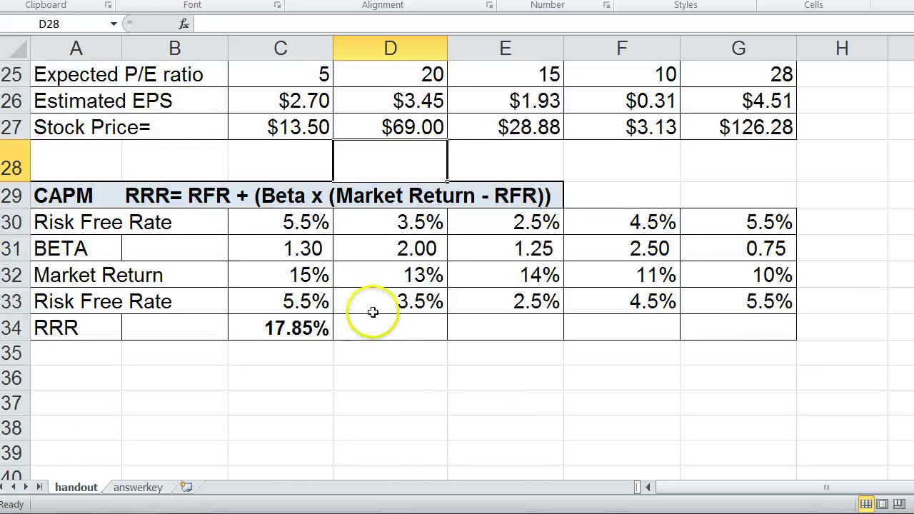
scroll(368, 313, up, 3)
click(91, 165)
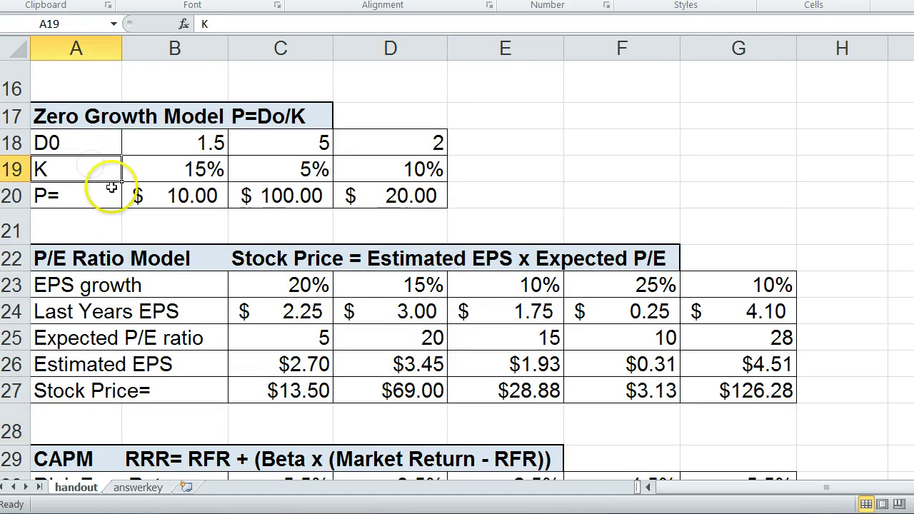
scroll(116, 184, up, 3)
scroll(120, 189, down, 5)
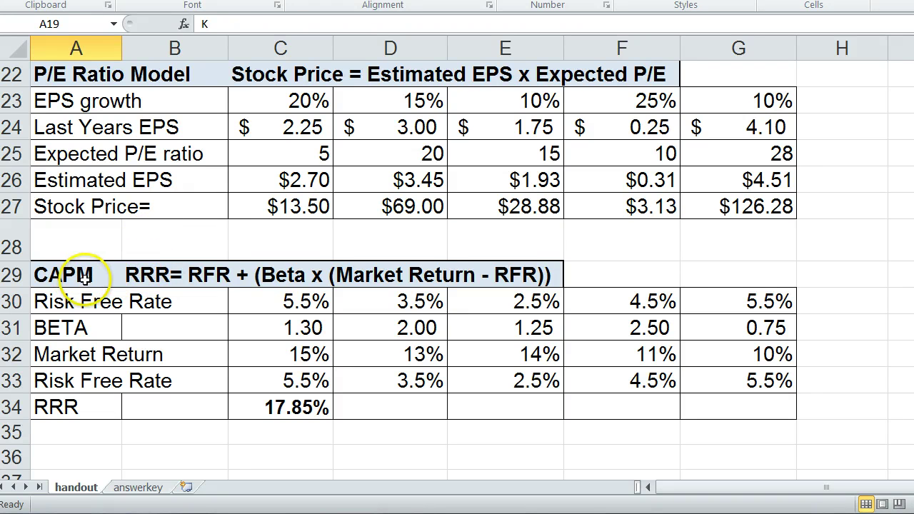
Examine the CAPM formula in row 29, the RRR row, and the risk free rate and market return in column C
click(143, 278)
scroll(131, 289, down, 1)
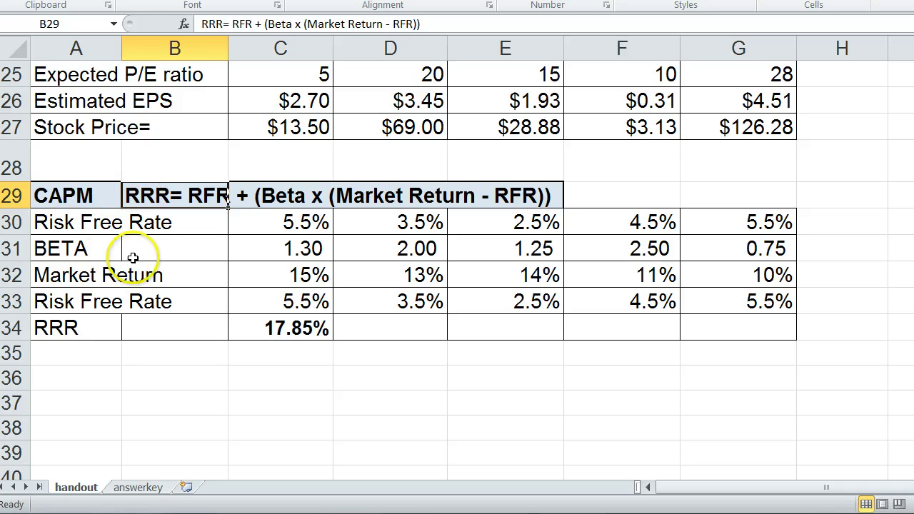
click(61, 327)
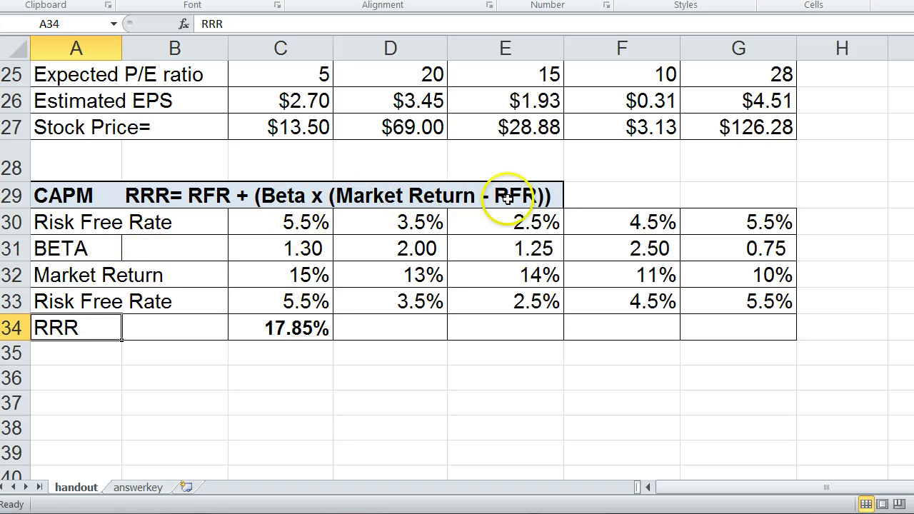
click(260, 304)
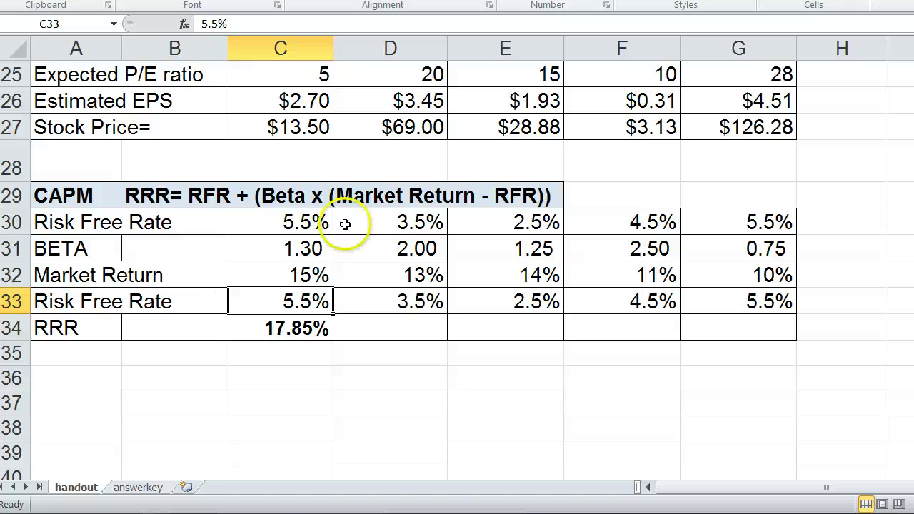
click(262, 224)
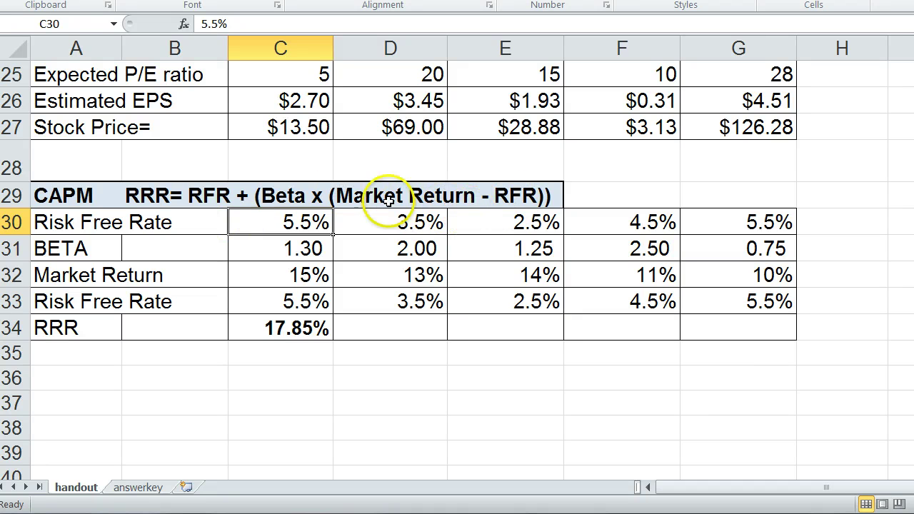
click(266, 274)
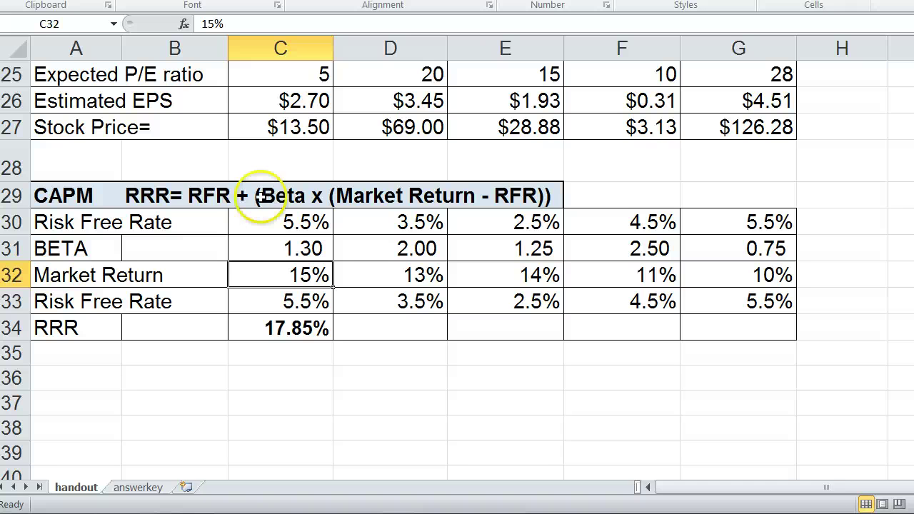
Test how the CAPM required return in C34 responds to beta values of 2 and 3 in C31
click(274, 247)
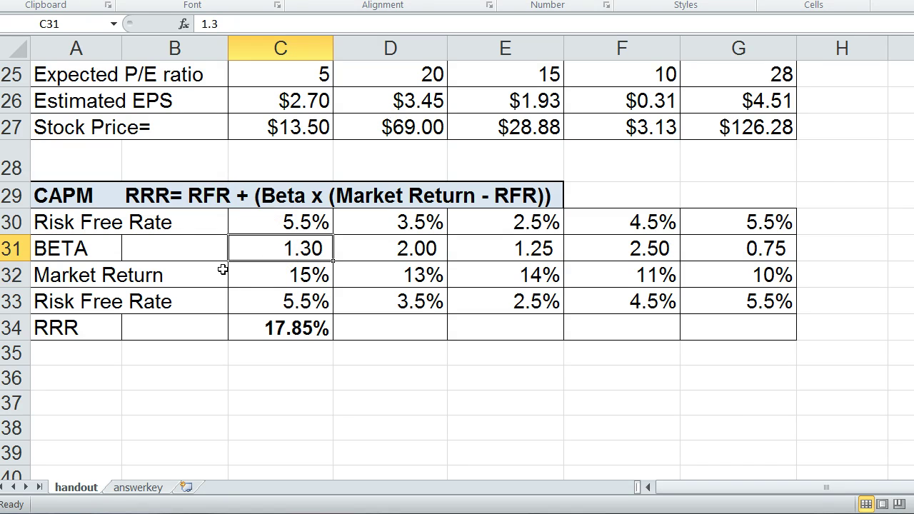
text(2)
click(259, 385)
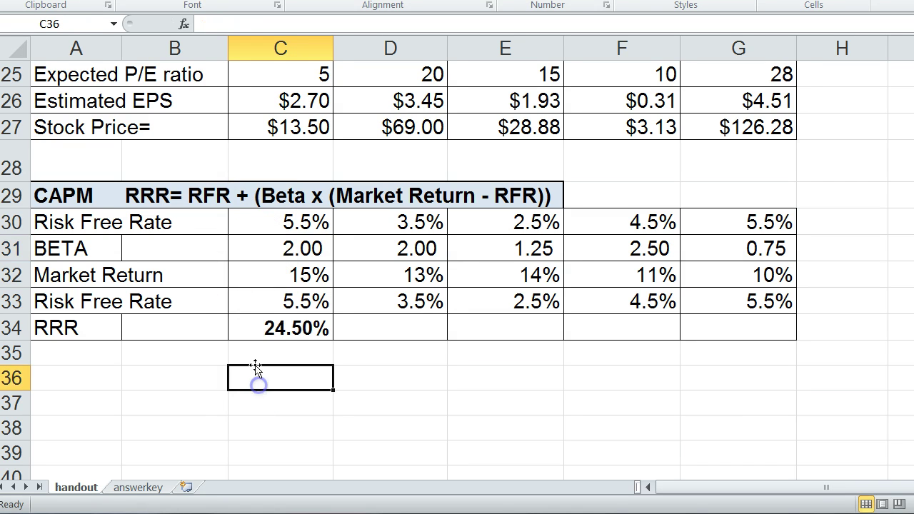
click(259, 329)
click(258, 248)
text(3)
click(258, 367)
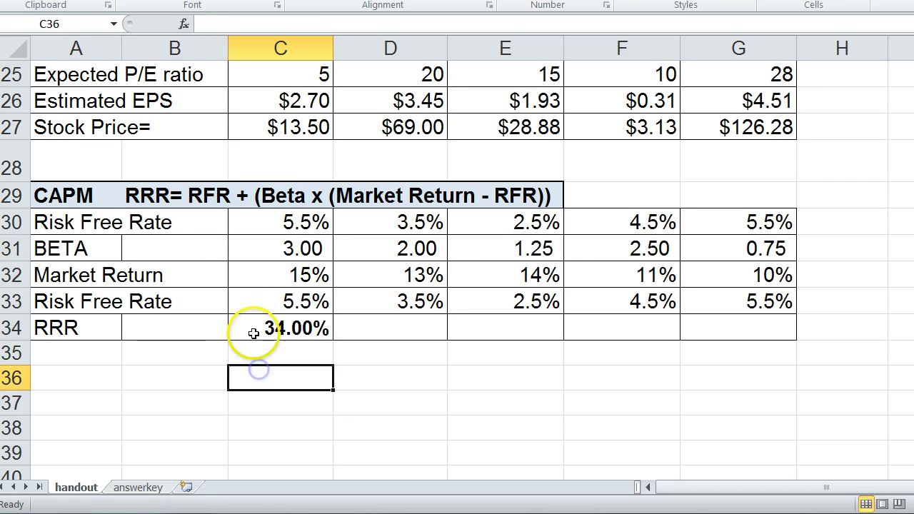
click(255, 327)
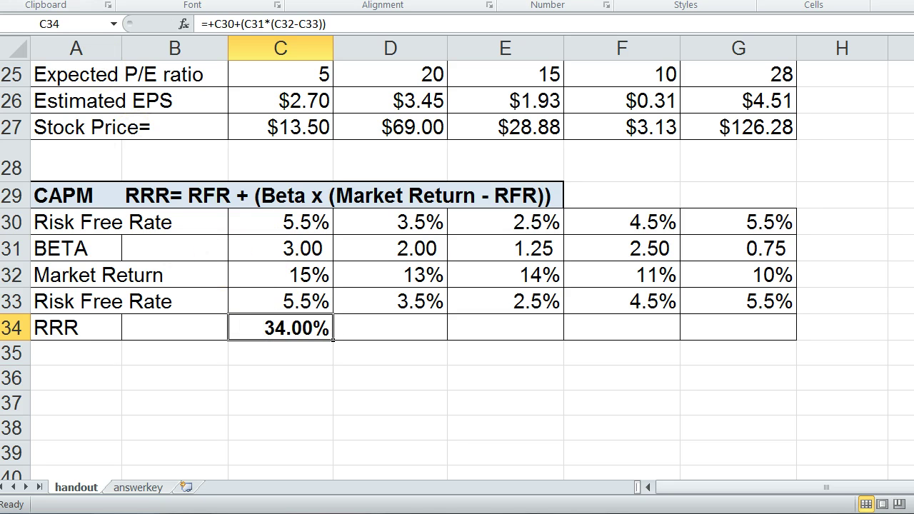
Restore the beta in C31 to 1.3 and select the RRR formula in C34
key(ctrl+z)
text(1.3)
key(ctrl+Return)
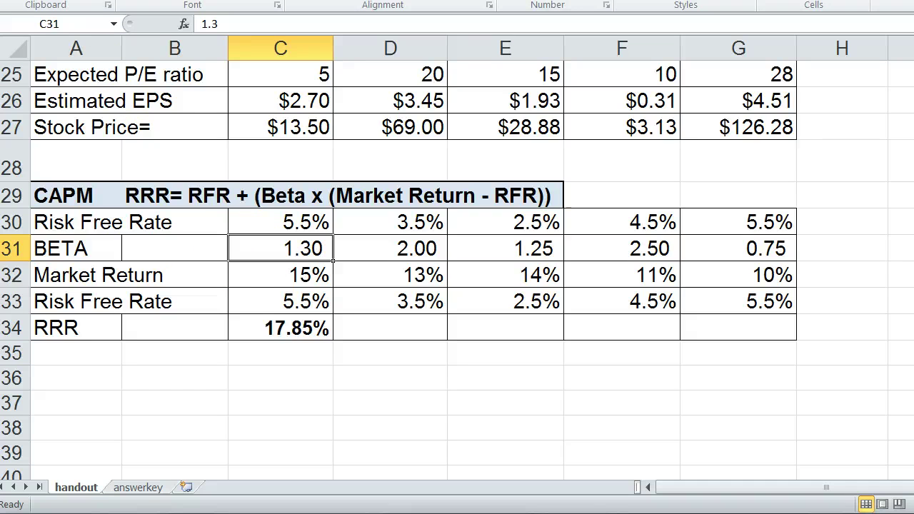
click(271, 333)
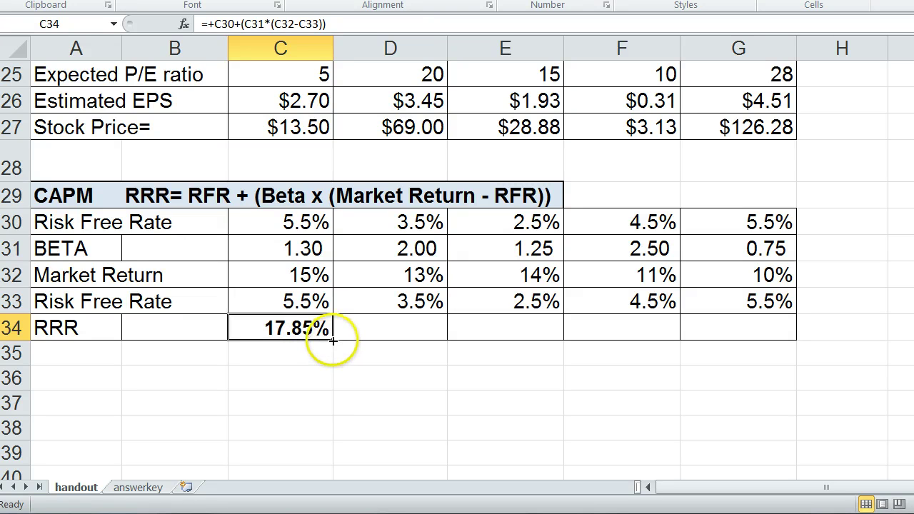
Copy the CAPM required return formula from C34 across the RRR row through G34, and select C34 again
drag(333, 340, 786, 340)
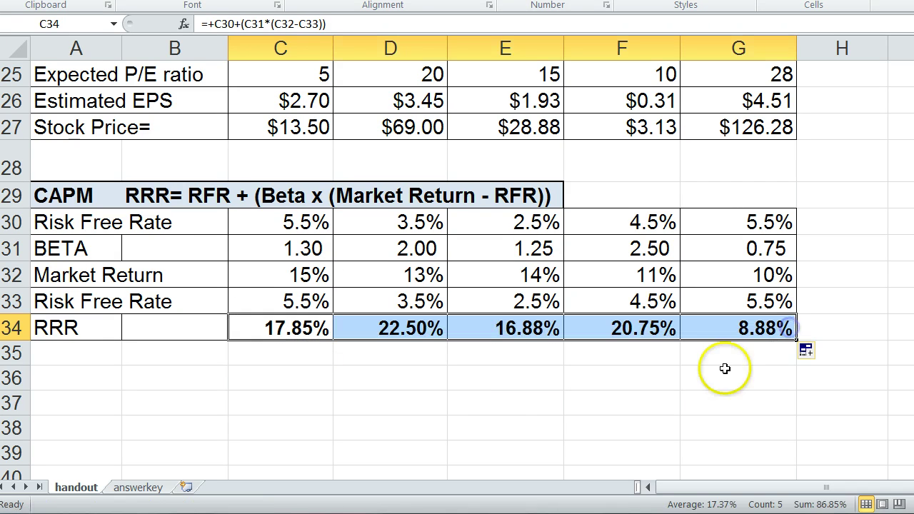
drag(508, 377, 511, 402)
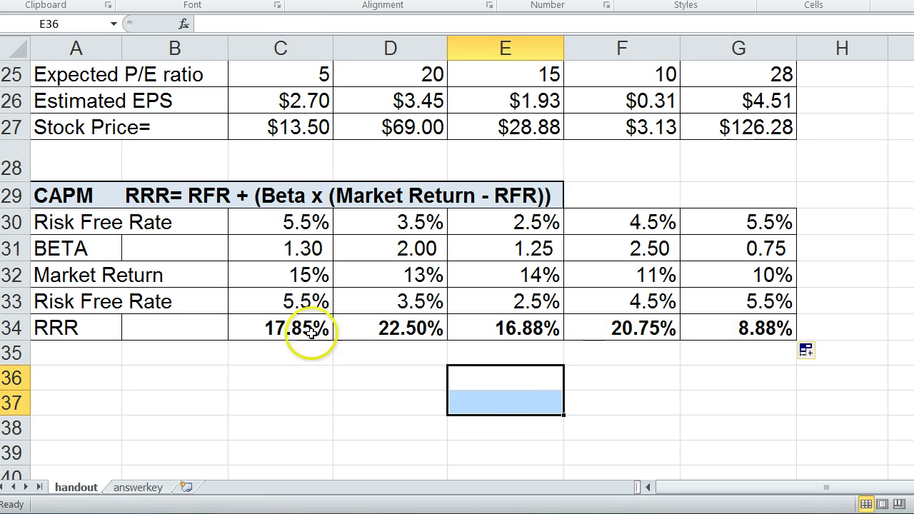
click(286, 328)
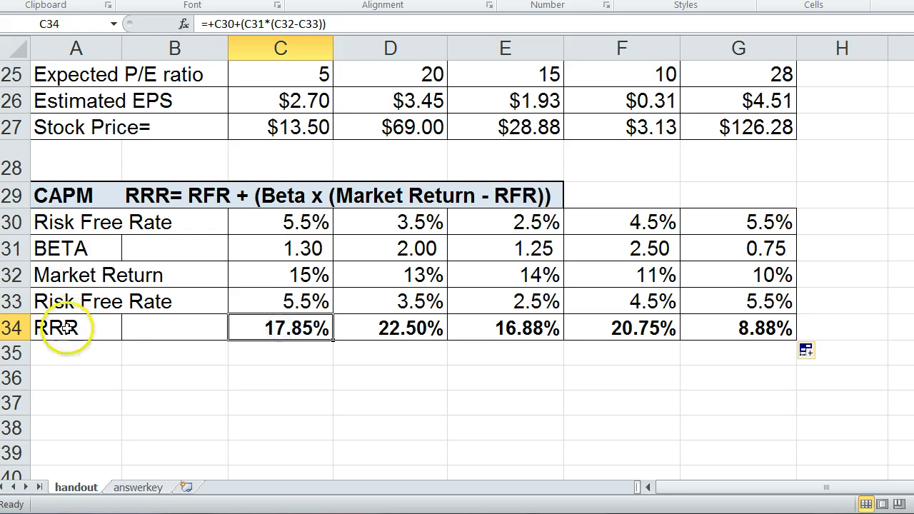
Change the RRR label in A34 to "RRR or K" and return to the constant growth model's K row
click(62, 329)
click(238, 29)
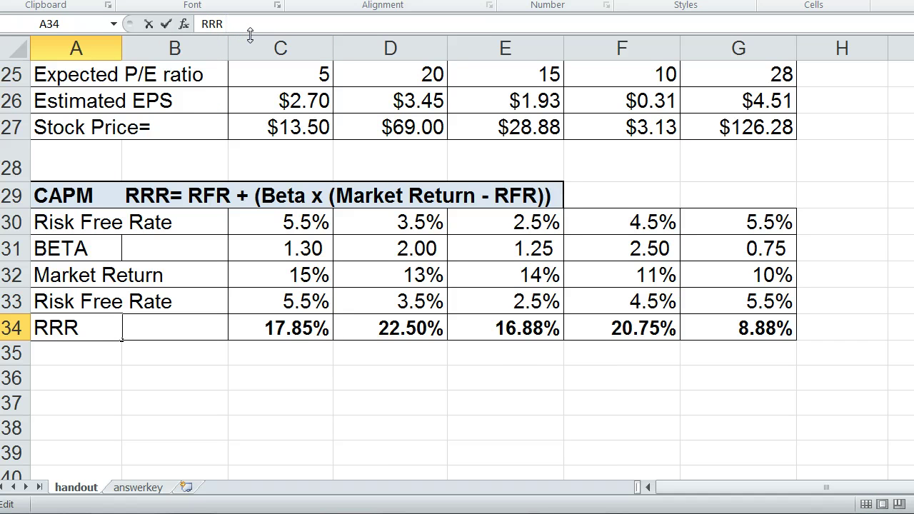
text(or K)
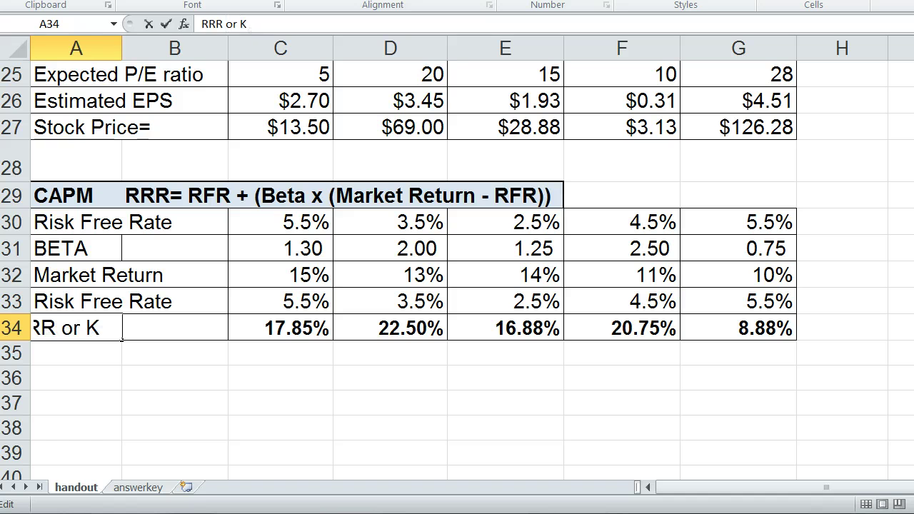
click(196, 419)
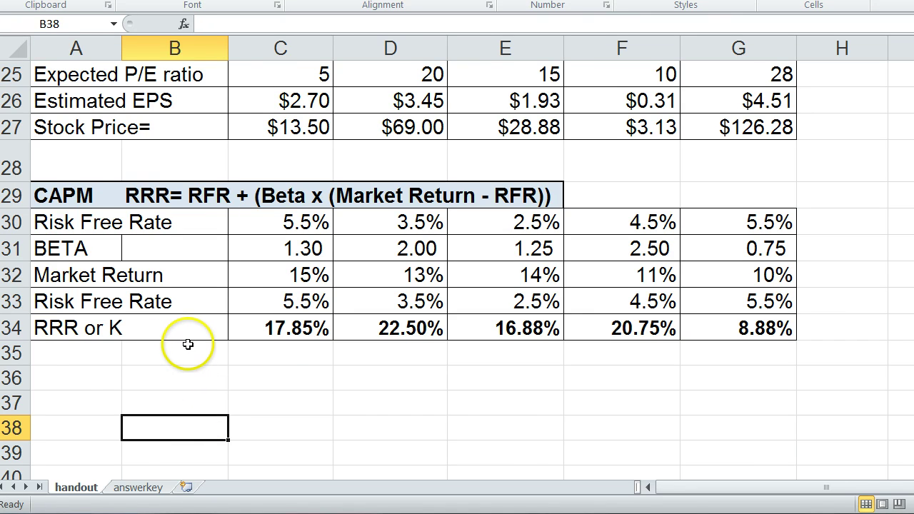
scroll(183, 343, up, 8)
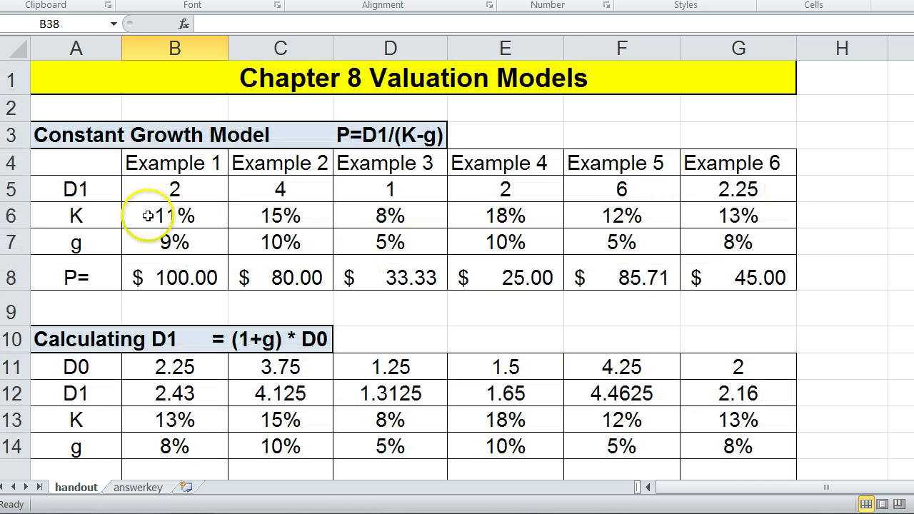